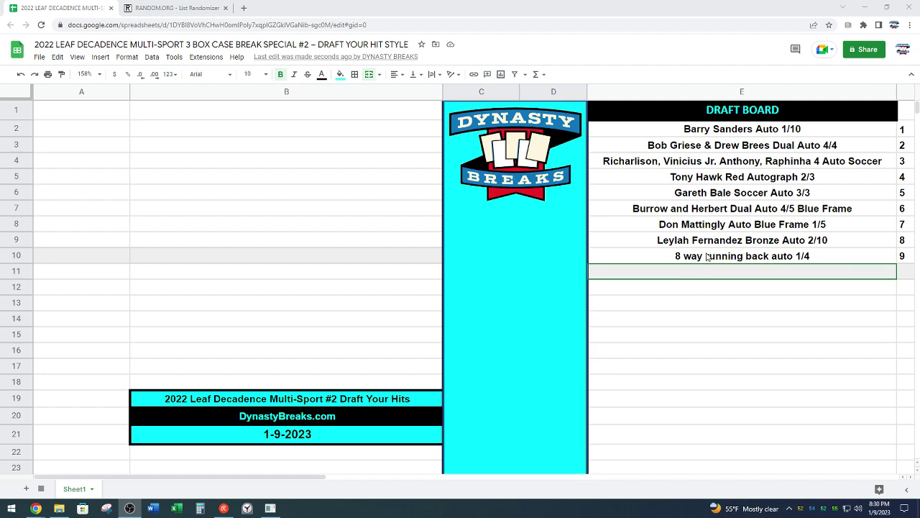
# Step: Select draft board hits, including the 8 way running back entry and the Richarlison hit in E4
pyautogui.click(705, 258)
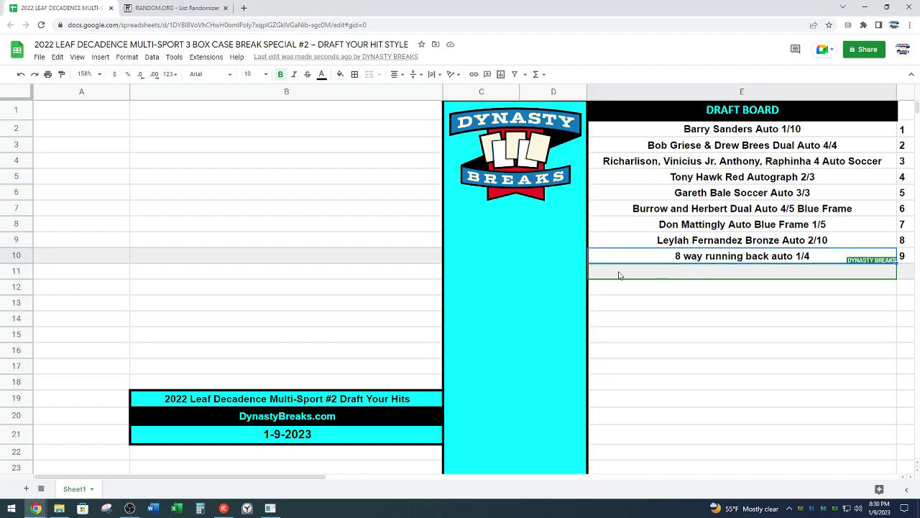
pyautogui.click(552, 296)
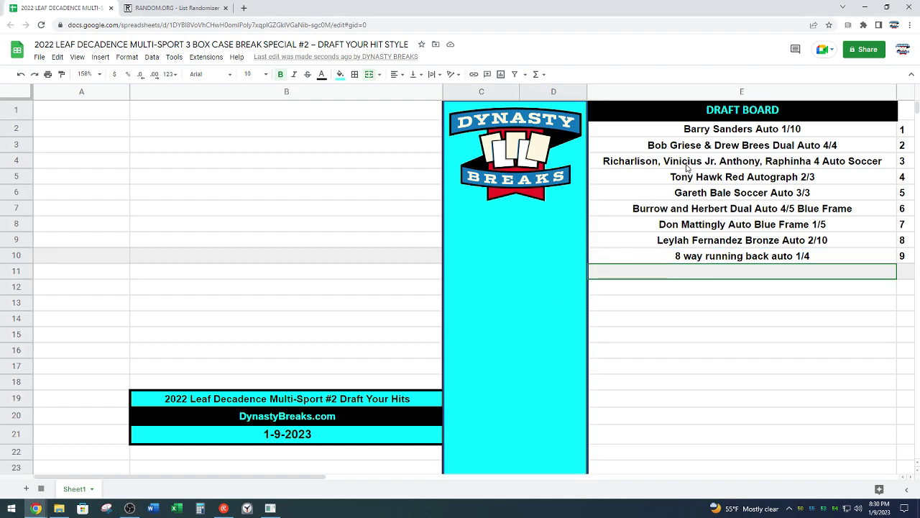
pyautogui.click(688, 165)
pyautogui.click(539, 314)
# Step: Copy the nine spot holder names in A51:A59 under SPOTS
pyautogui.scroll(-6, 317, 285)
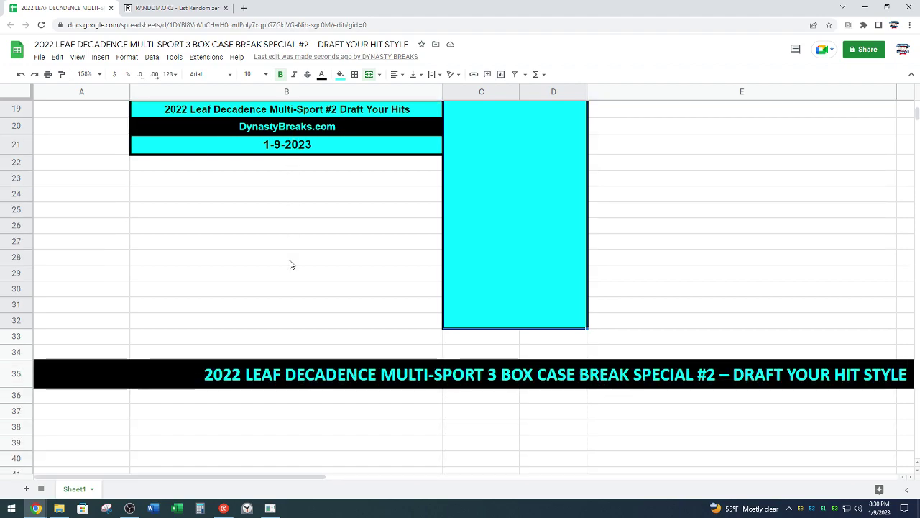
pyautogui.scroll(-5, 291, 264)
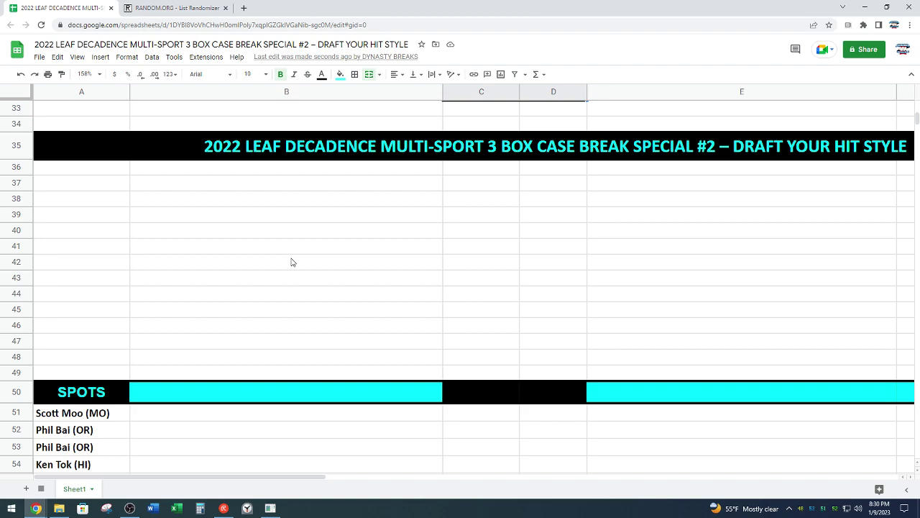
pyautogui.scroll(-3, 291, 262)
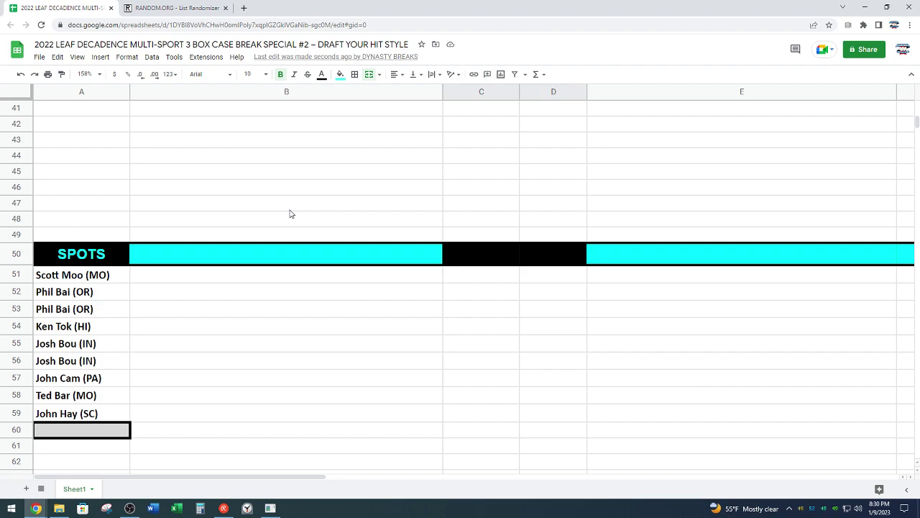
pyautogui.moveTo(114, 280); pyautogui.dragTo(105, 413)
pyautogui.hotkey('ctrl', 'c')
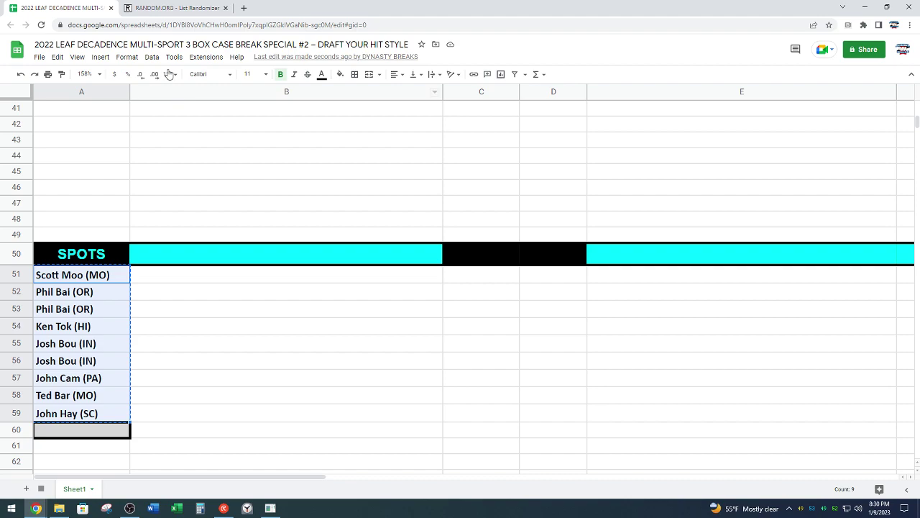
pyautogui.click(156, 8)
# Step: Paste the nine spot names into the List Randomizer box
pyautogui.scroll(-3, 161, 216)
pyautogui.rightClick(170, 215)
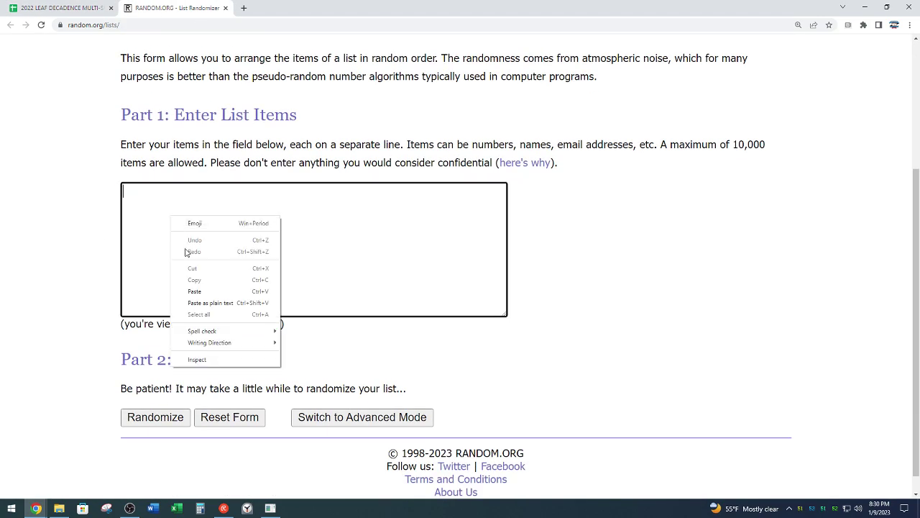
pyautogui.click(204, 291)
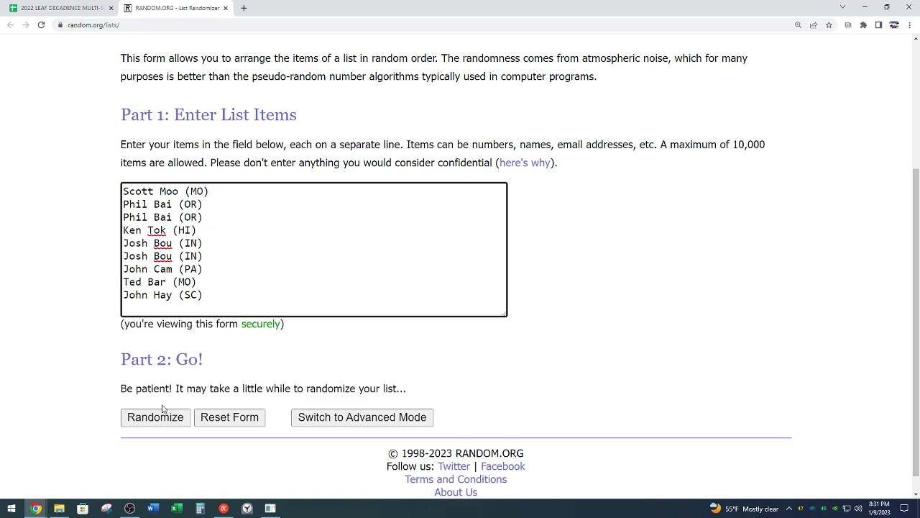
# Step: Randomize the list, then reshuffle it three more times
pyautogui.click(169, 412)
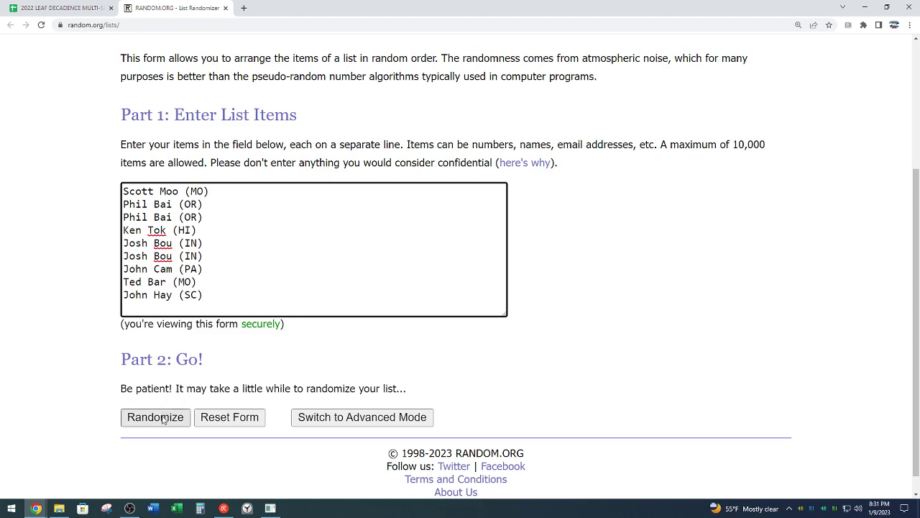
pyautogui.scroll(-1, 108, 405)
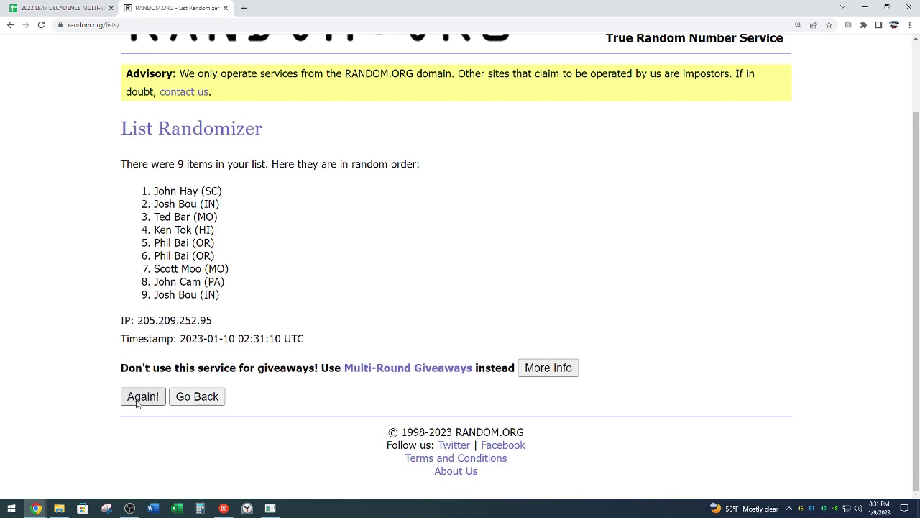
pyautogui.click(138, 400)
pyautogui.scroll(-2, 97, 358)
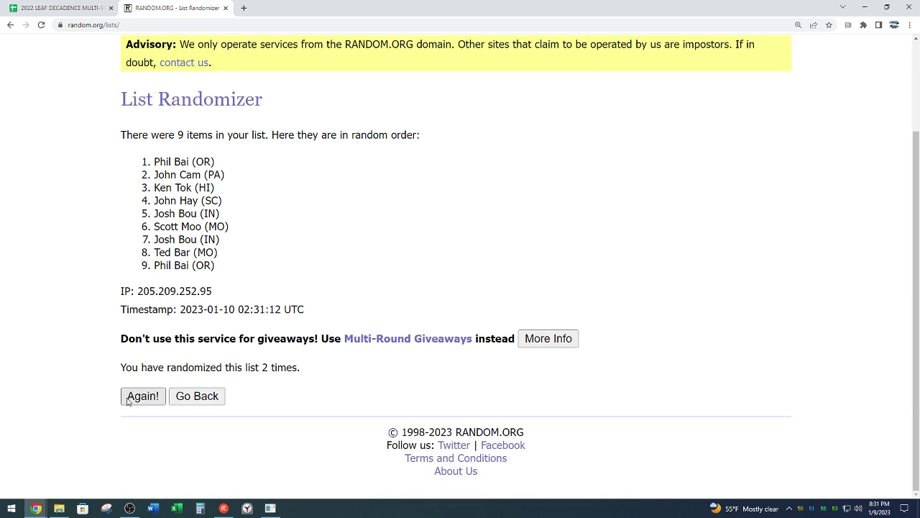
pyautogui.click(128, 400)
pyautogui.scroll(-2, 110, 374)
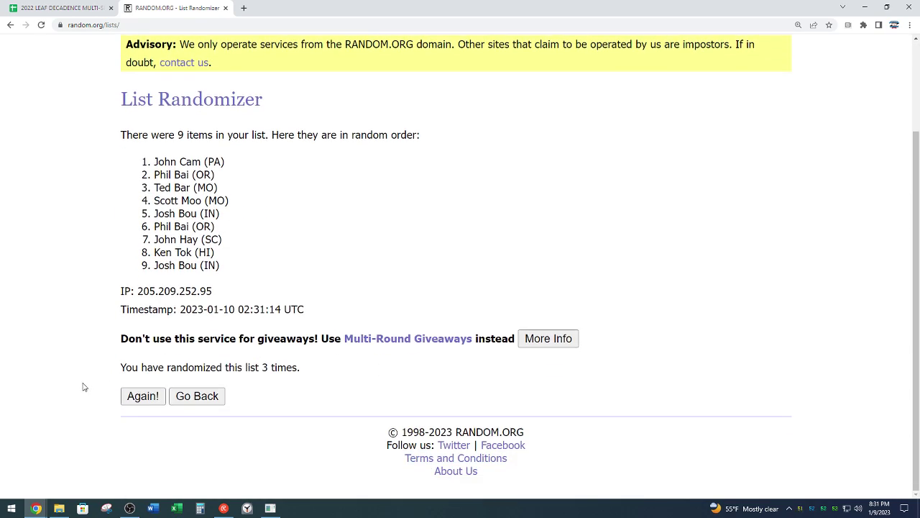
pyautogui.click(142, 400)
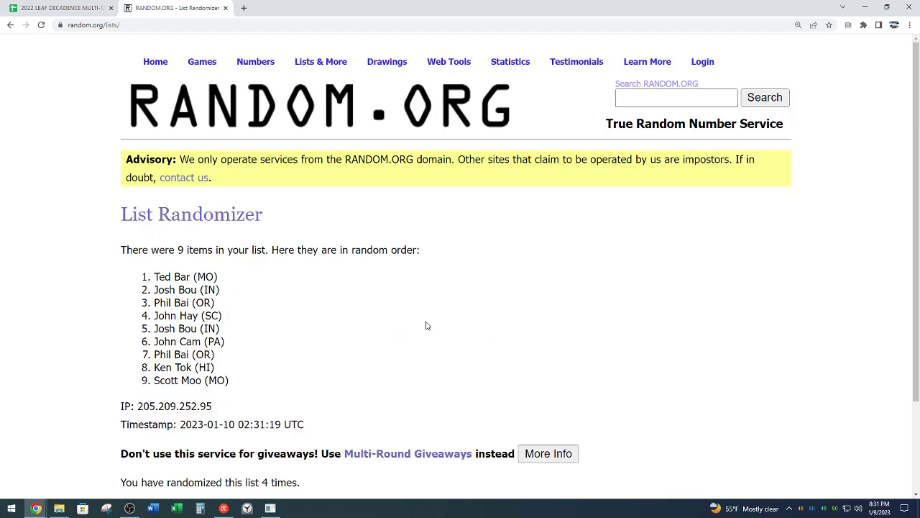
pyautogui.scroll(-2, 425, 326)
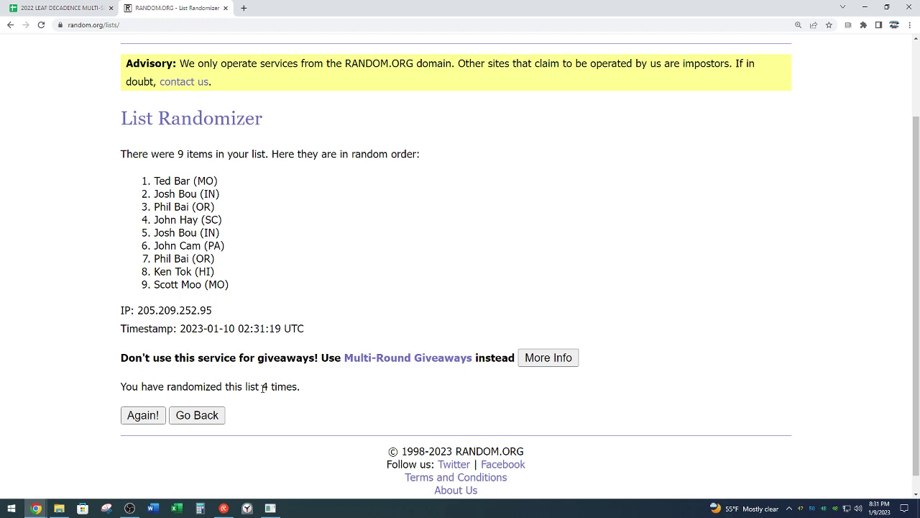
# Step: Copy the nine randomized names and return to the draft board sheet
pyautogui.moveTo(263, 387); pyautogui.dragTo(312, 386)
pyautogui.click(312, 386)
pyautogui.moveTo(156, 181); pyautogui.dragTo(240, 285)
pyautogui.rightClick(204, 251)
pyautogui.click(210, 255)
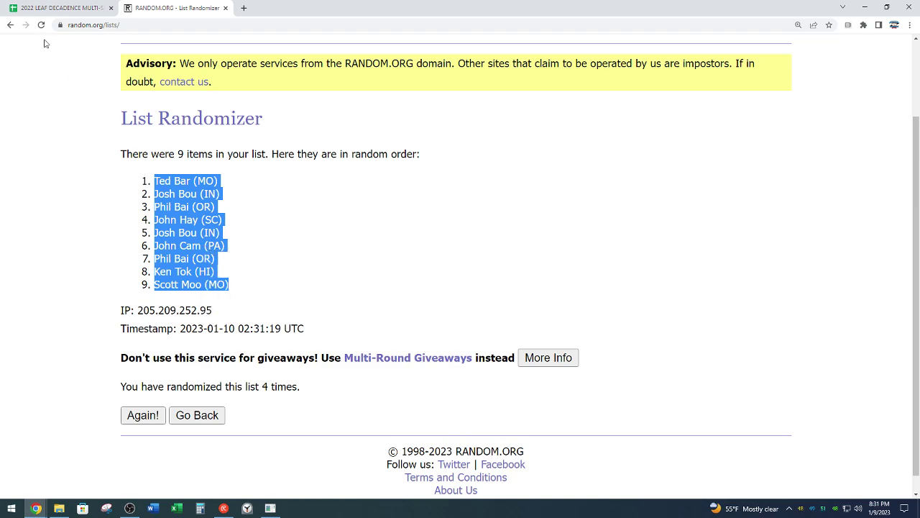
pyautogui.click(39, 7)
pyautogui.scroll(10, 154, 164)
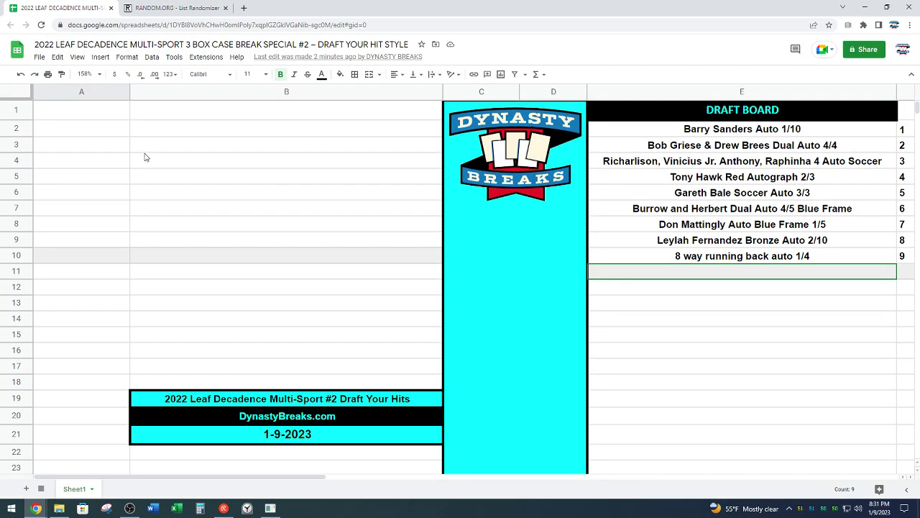
# Step: Paste the shuffled names into A1:A9 with Center and Middle alignment
pyautogui.click(98, 119)
pyautogui.hotkey('ctrl', 'v')
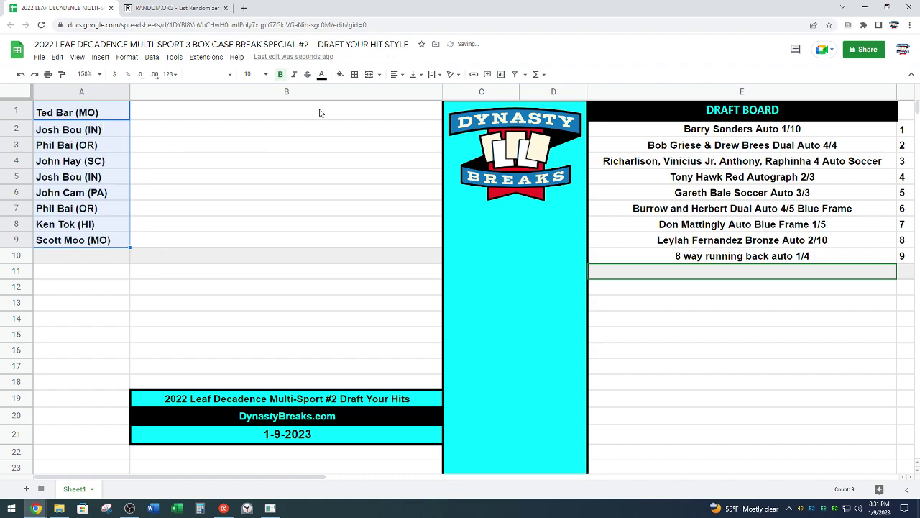
pyautogui.click(397, 75)
pyautogui.click(406, 90)
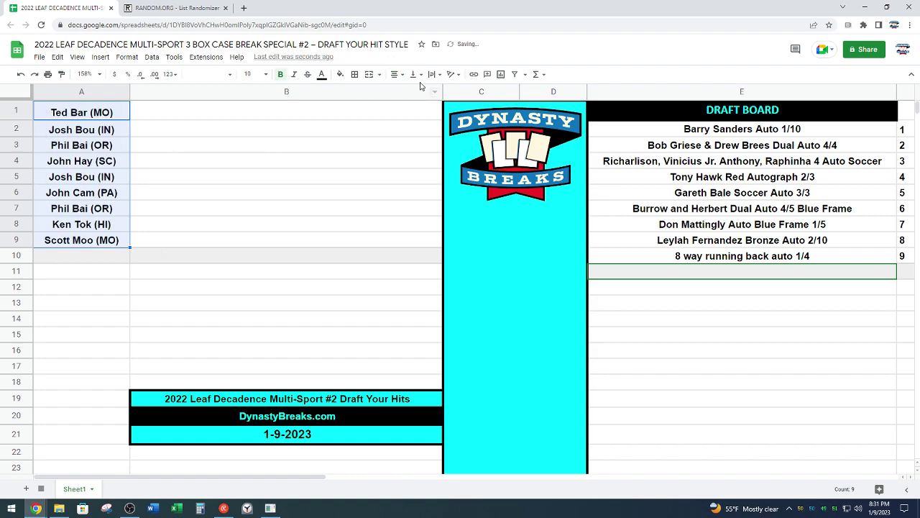
pyautogui.click(415, 75)
pyautogui.click(426, 91)
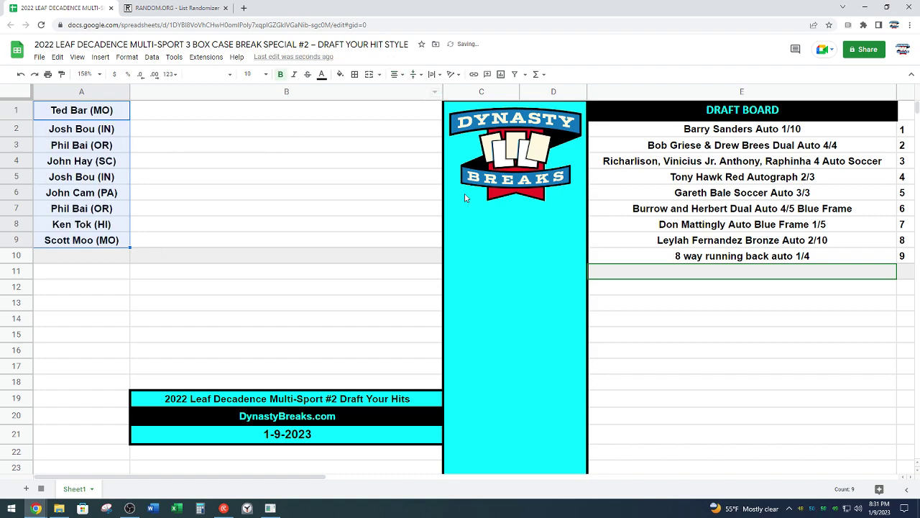
pyautogui.click(537, 315)
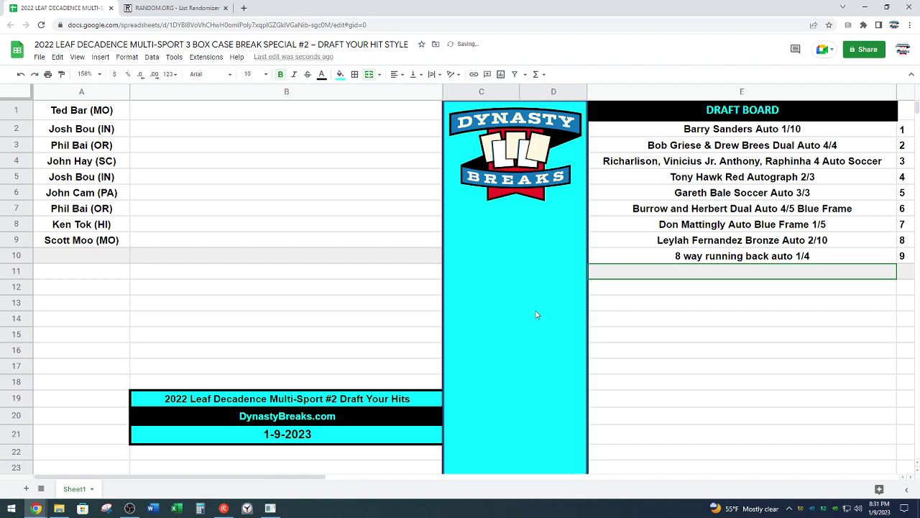
pyautogui.click(247, 507)
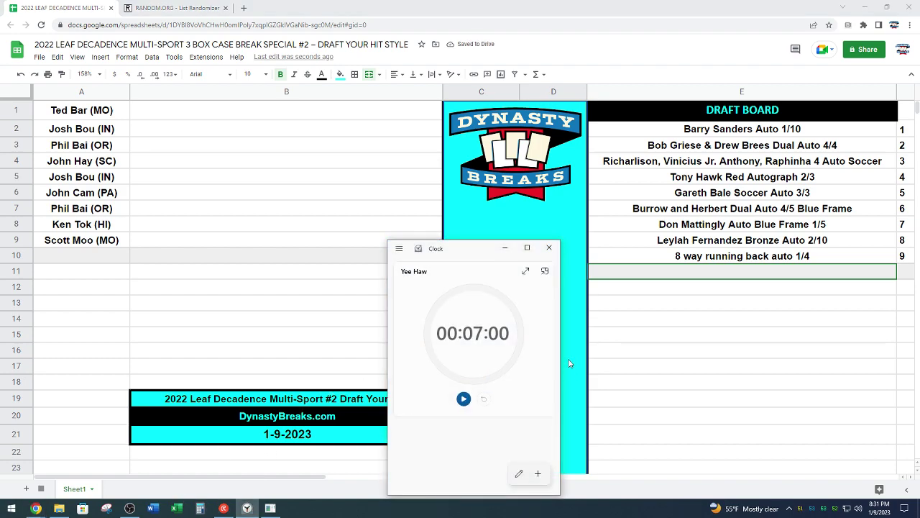
# Step: Set the Yee Haw timer from 07 to 03 minutes, save it and start it
pyautogui.click(484, 399)
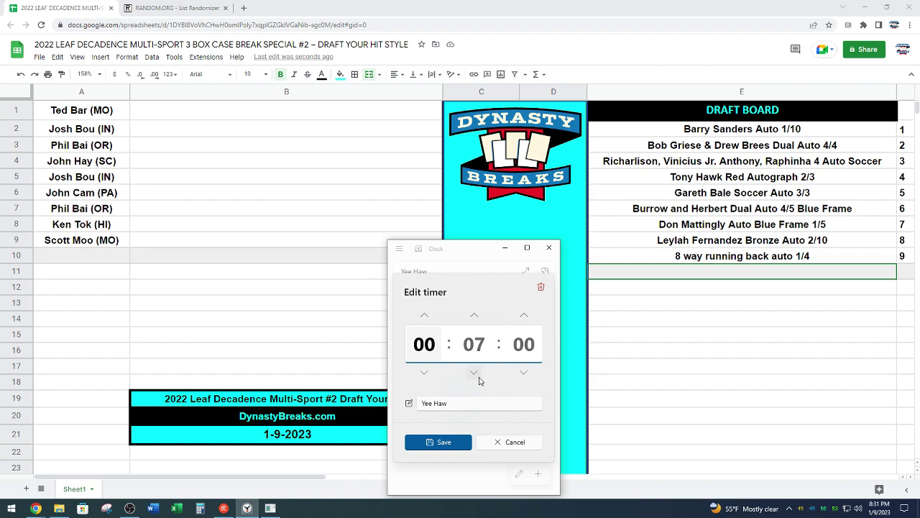
pyautogui.click(479, 379)
pyautogui.click(480, 381)
pyautogui.click(479, 381)
pyautogui.click(479, 381)
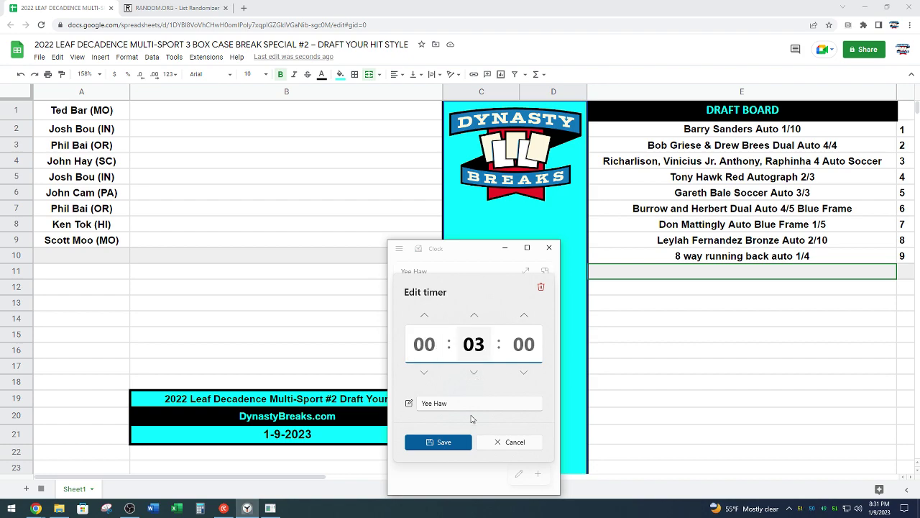
pyautogui.click(460, 443)
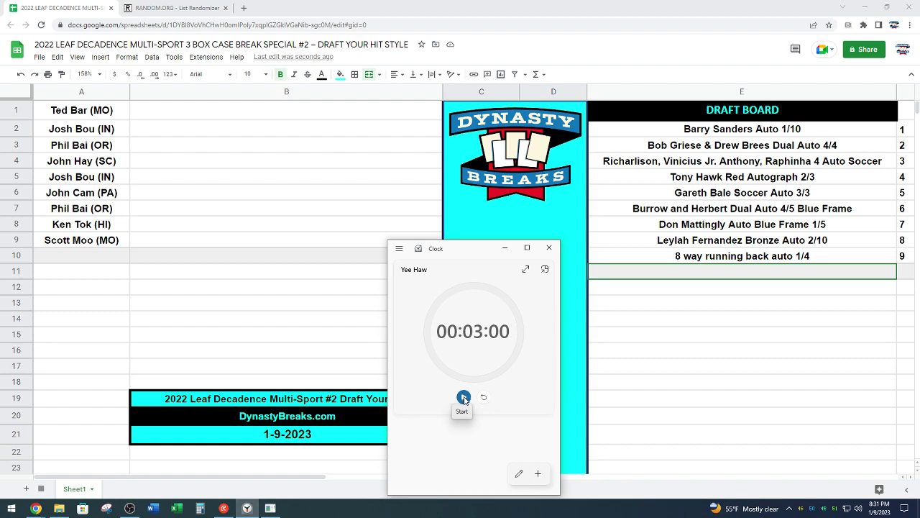
pyautogui.click(463, 398)
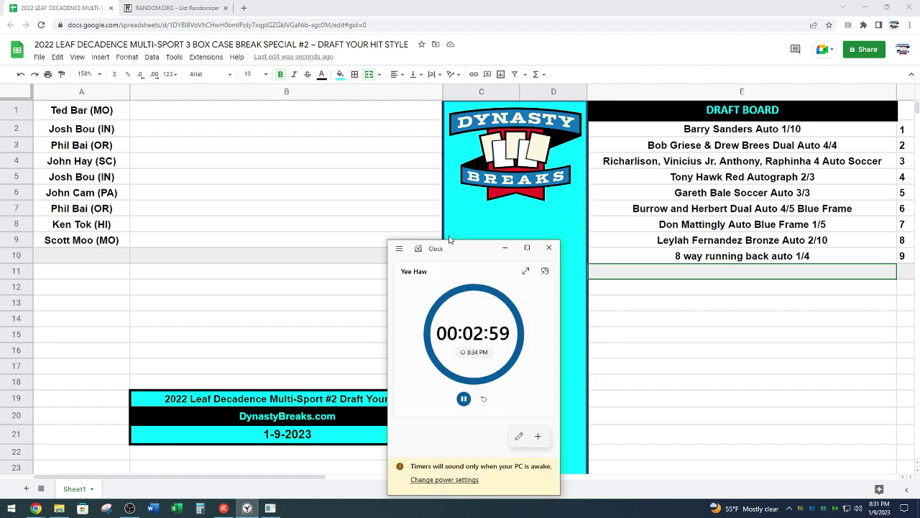
# Step: Move the timer window lower, let the 3-minute countdown finish and dismiss Timer done
pyautogui.moveTo(455, 250); pyautogui.dragTo(513, 358)
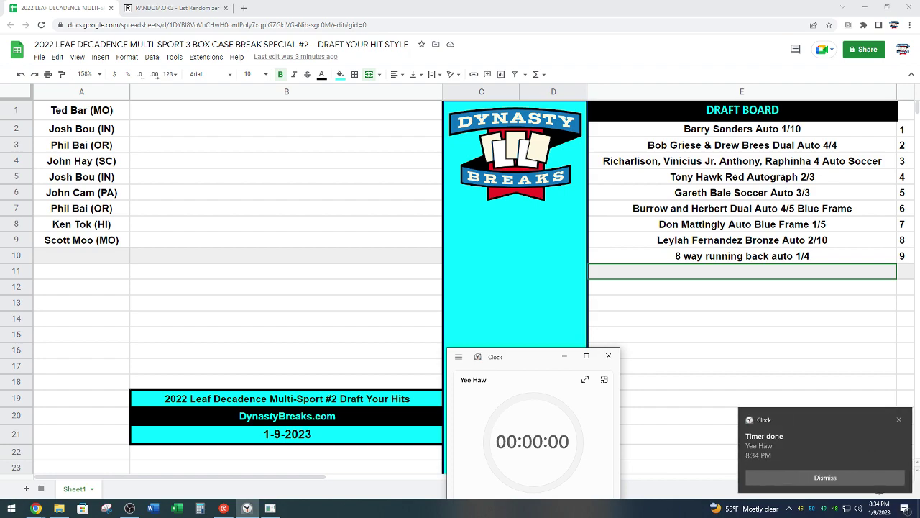
pyautogui.click(753, 478)
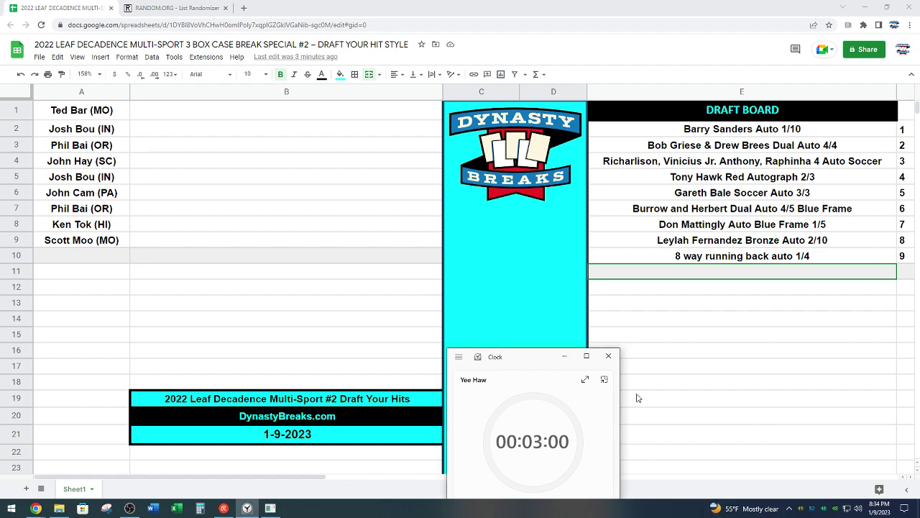
# Step: Close the Clock timer window to reveal the full draft board
pyautogui.click(611, 358)
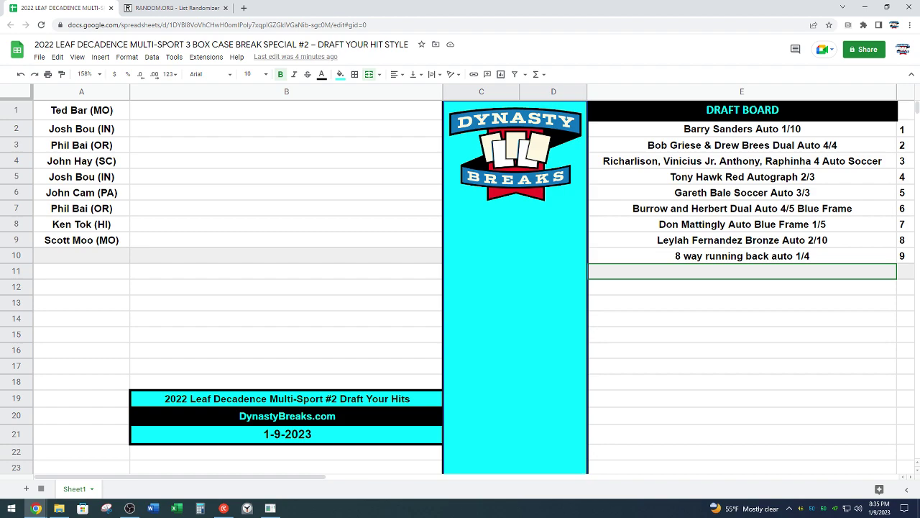
pyautogui.hotkey('alt', 'Tab')
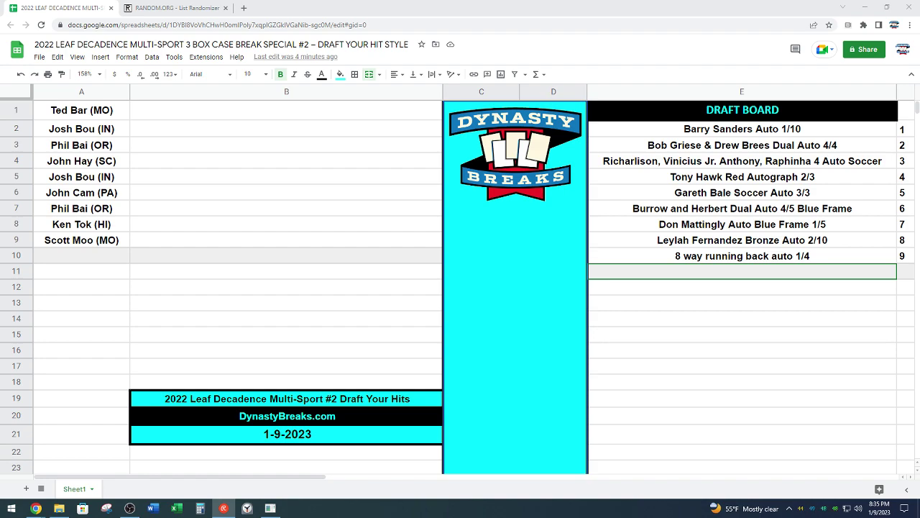
# Step: Enter the shop's contact e-mail address in E15, fixing a typo
pyautogui.click(704, 335)
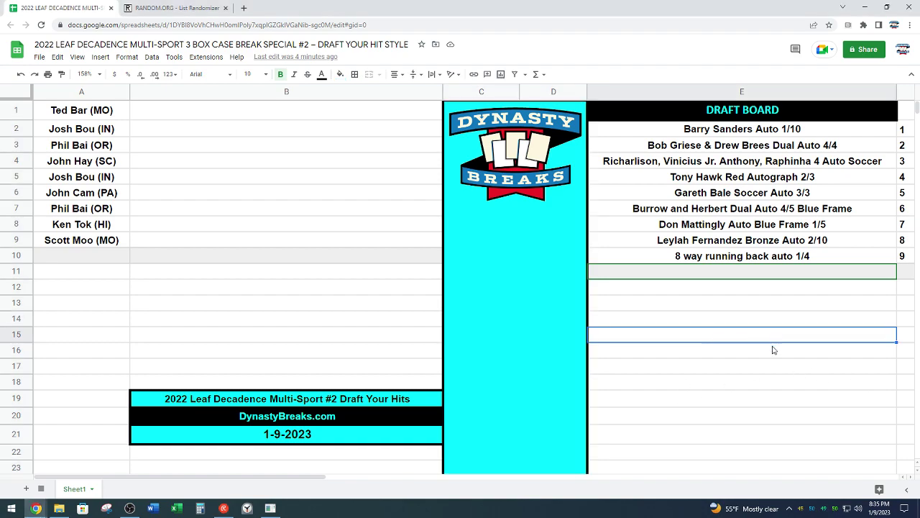
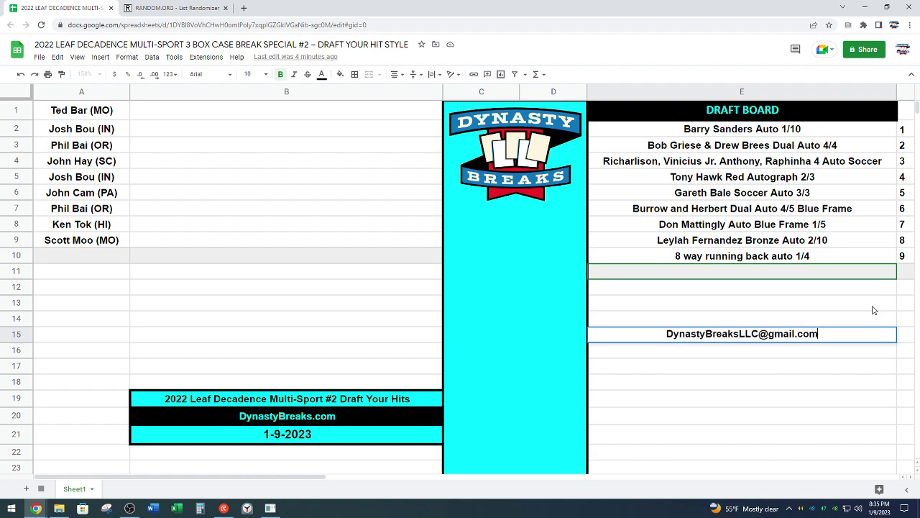
pyautogui.press('Return')
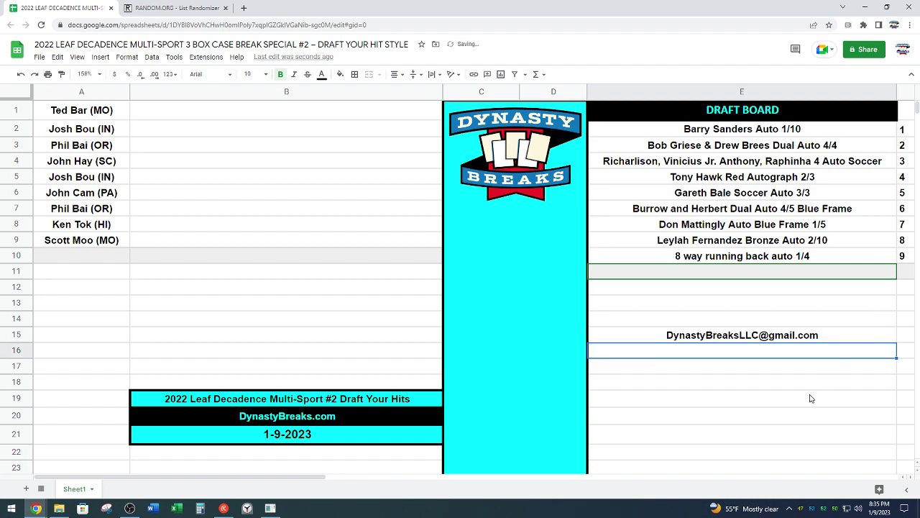
# Step: Fill E15 with cyan to match the logo column
pyautogui.click(532, 383)
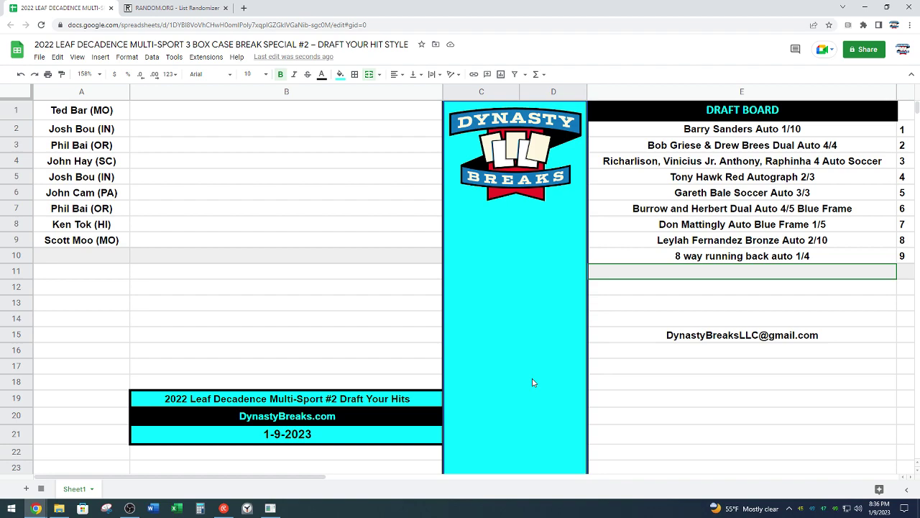
pyautogui.click(642, 338)
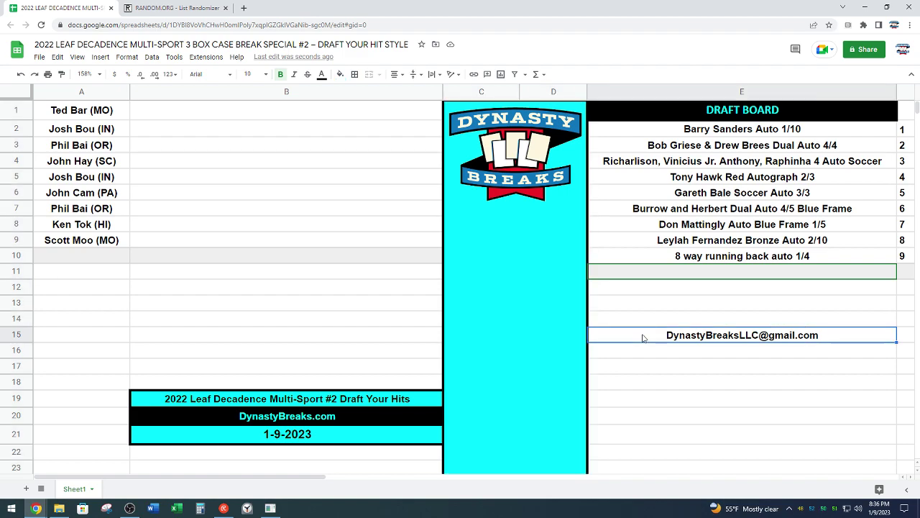
pyautogui.click(340, 74)
pyautogui.click(396, 118)
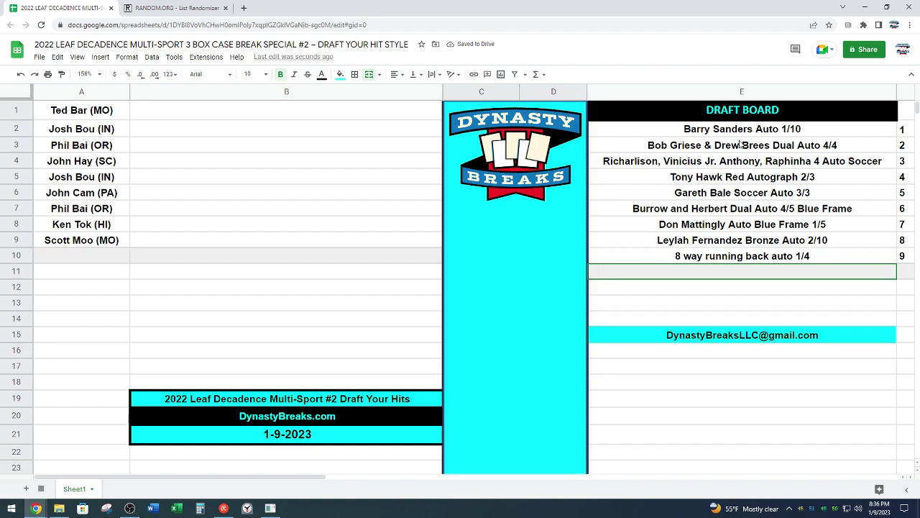
pyautogui.click(727, 262)
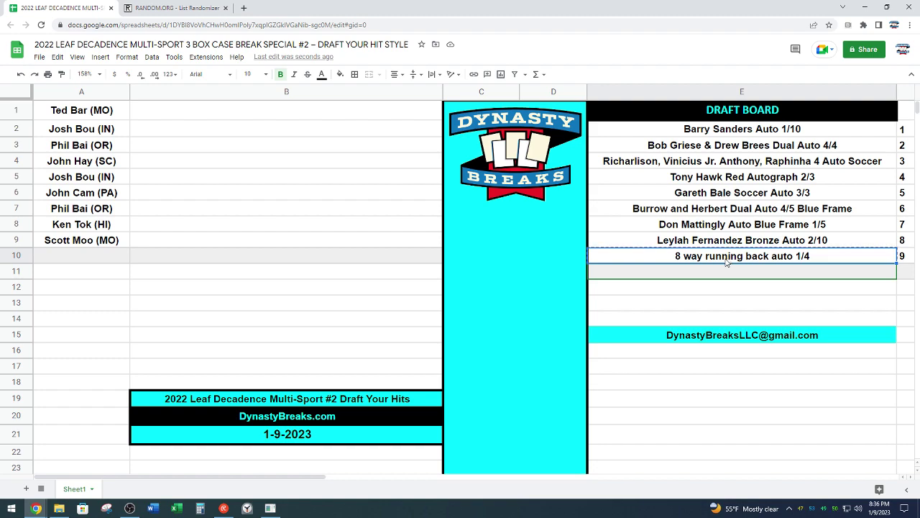
# Step: Paste the 8 way running back auto 1/4 hit into B1, emptying slot 9
pyautogui.click(271, 115)
pyautogui.write('8 way running back auto 1/4')
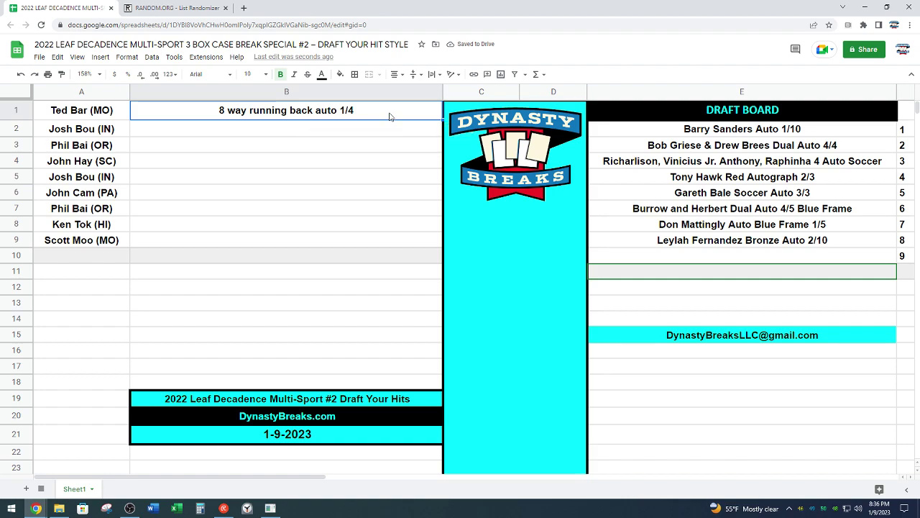
pyautogui.click(496, 243)
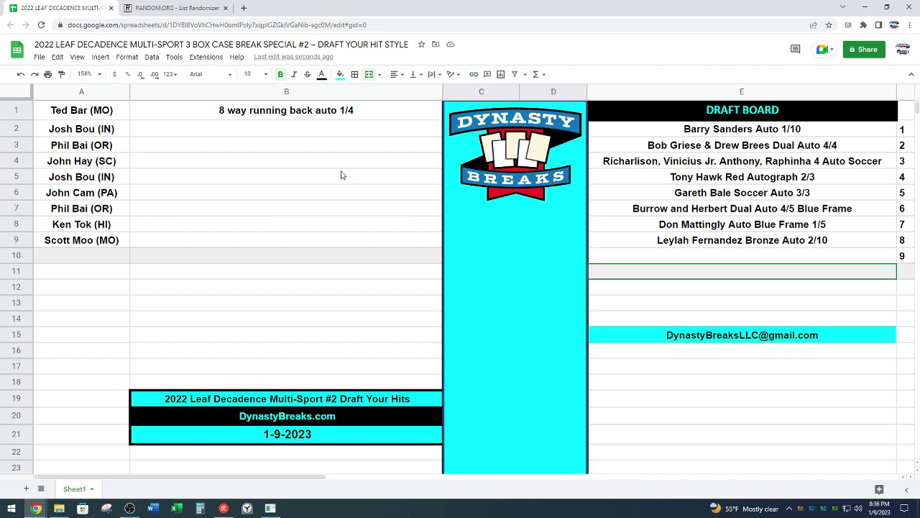
pyautogui.click(321, 134)
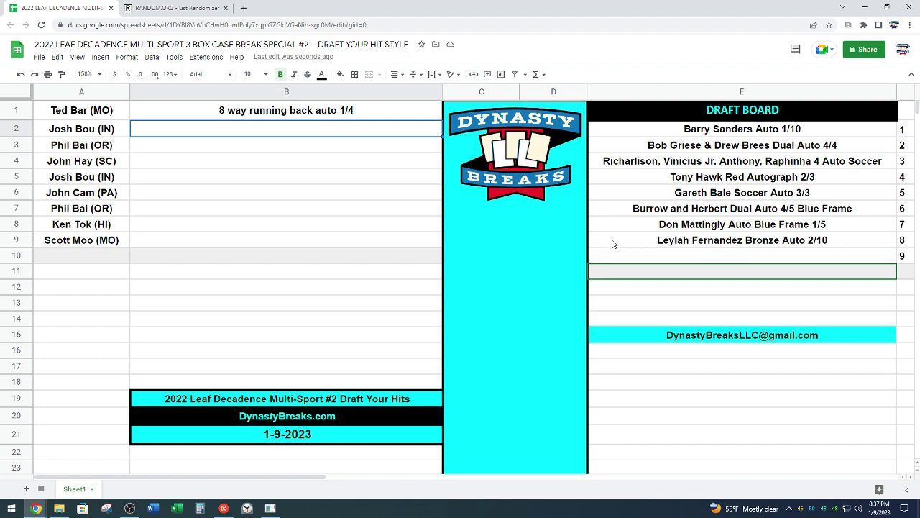
pyautogui.click(666, 213)
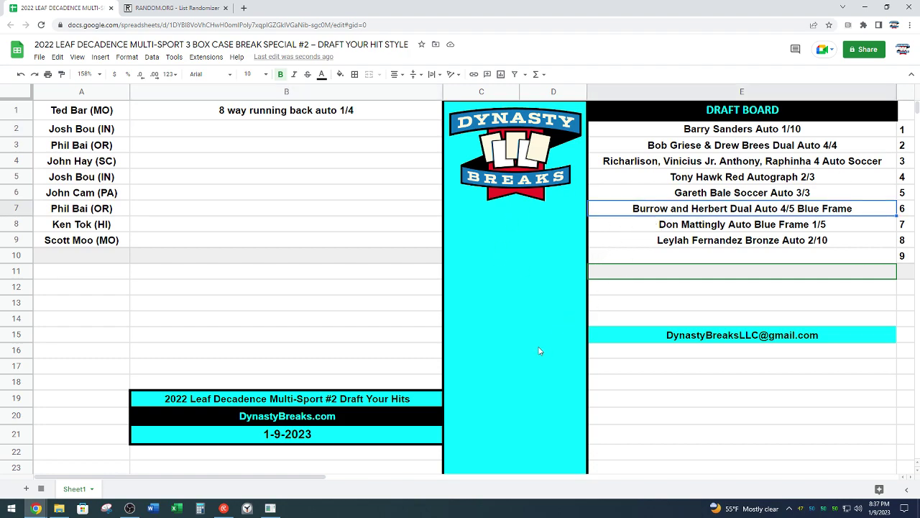
# Step: Move the Burrow and Herbert Dual Auto 4/5 Blue Frame hit from E7 to B2
pyautogui.hotkey('ctrl', 'c')
pyautogui.click(295, 135)
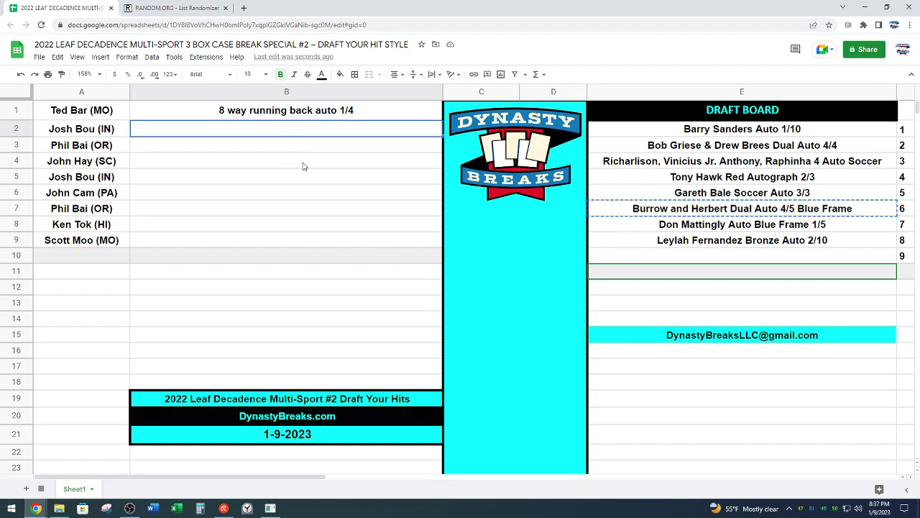
pyautogui.hotkey('ctrl', 'v')
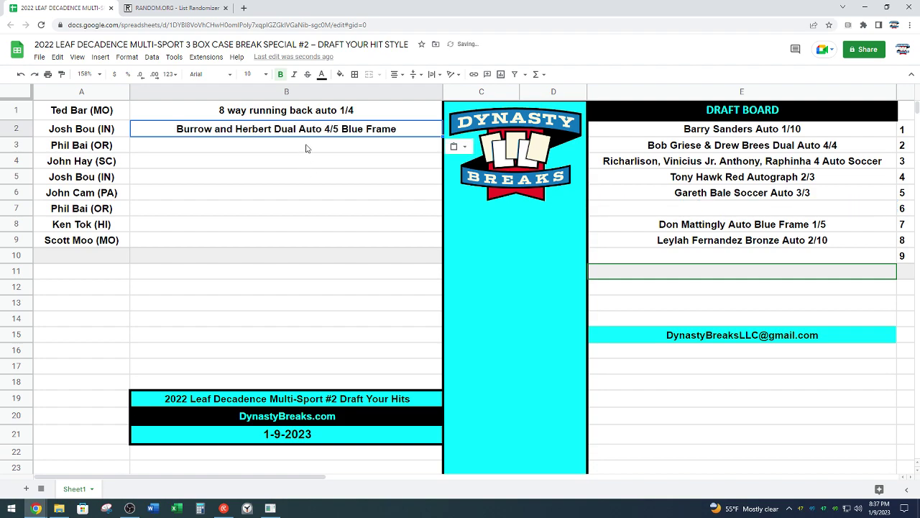
pyautogui.click(306, 147)
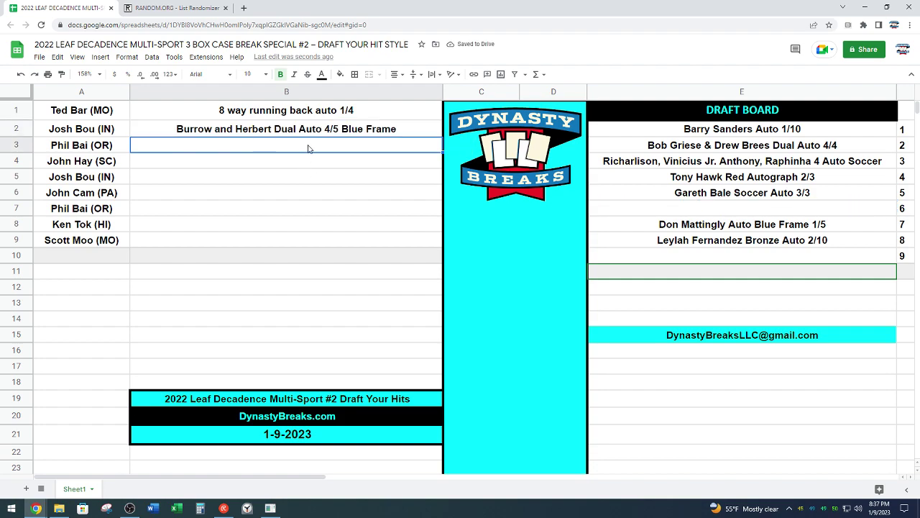
pyautogui.click(508, 333)
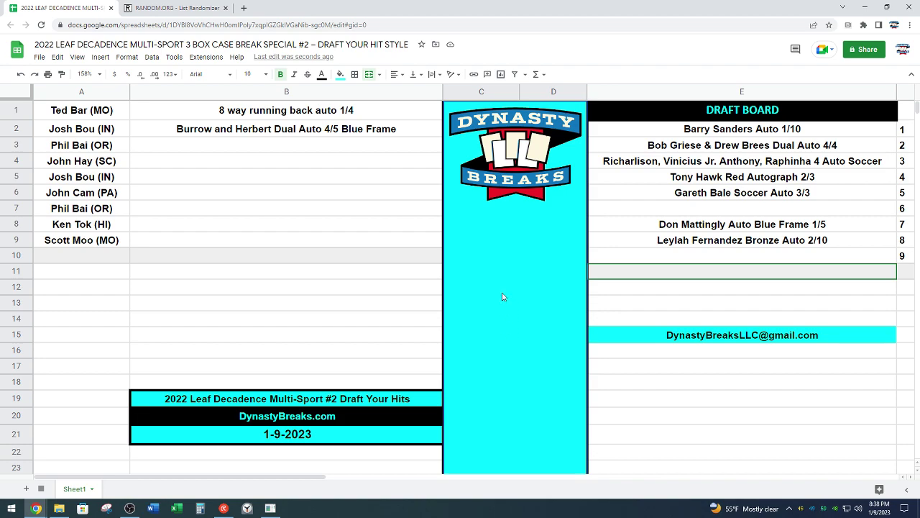
# Step: Move the Don Mattingly Auto Blue Frame 1/5 hit into B3
pyautogui.click(691, 228)
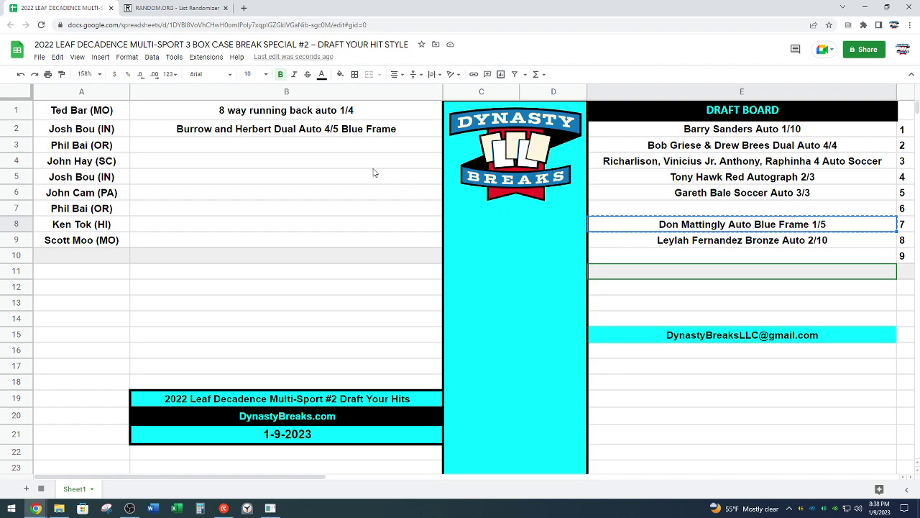
pyautogui.click(351, 148)
pyautogui.hotkey('ctrl', 'v')
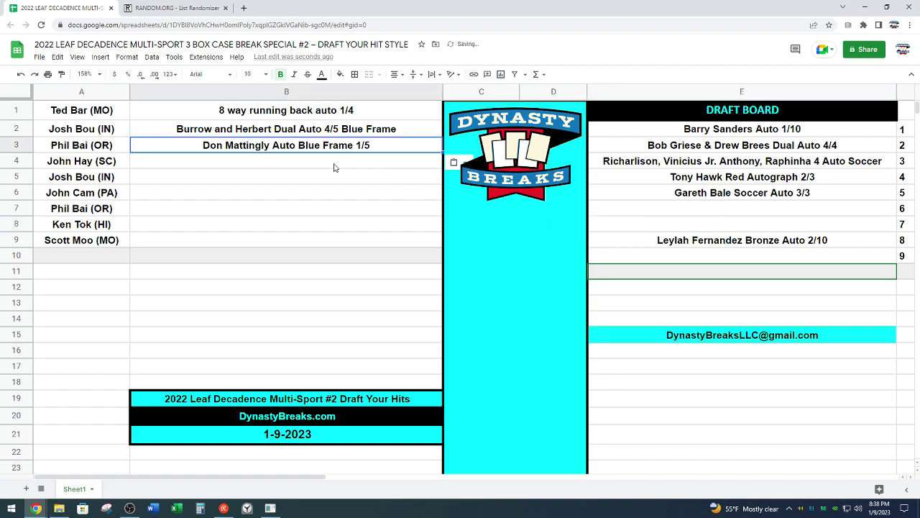
pyautogui.click(320, 166)
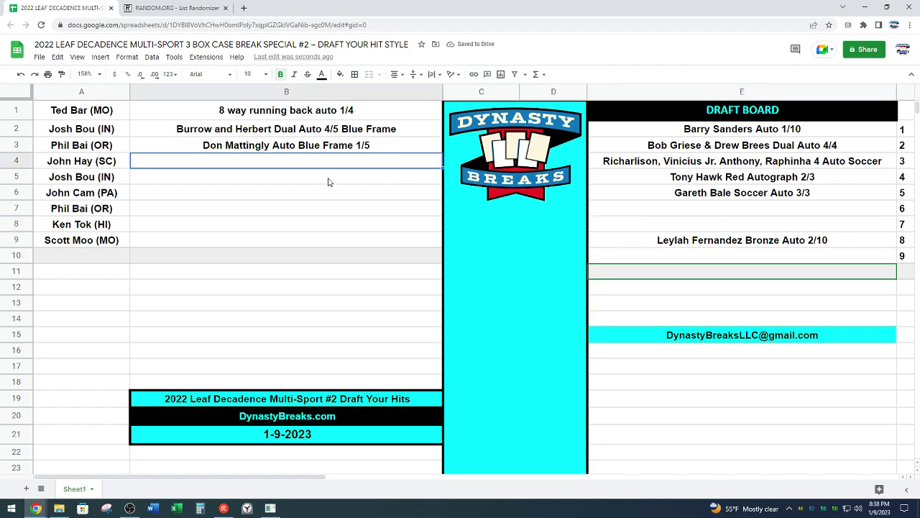
pyautogui.click(515, 274)
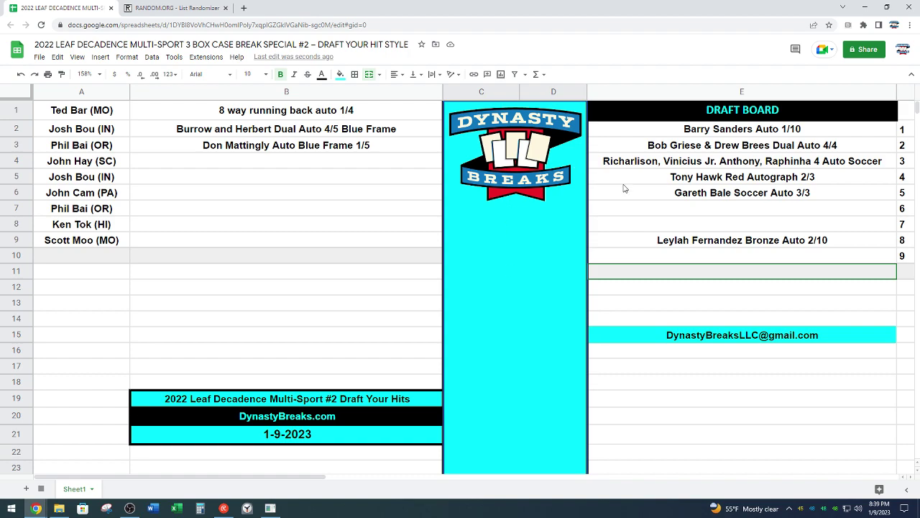
# Step: Move the Bob Griese & Drew Brees Dual Auto 4/4 hit into B4
pyautogui.click(712, 147)
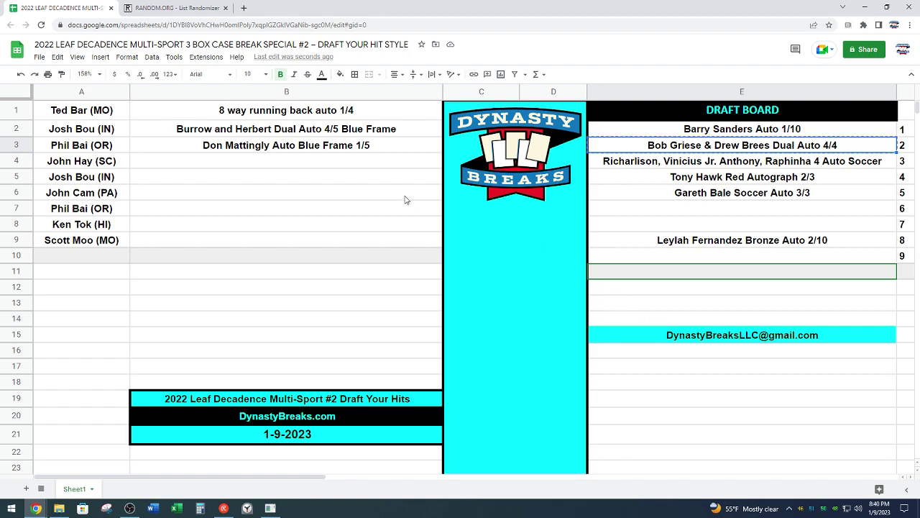
pyautogui.click(363, 162)
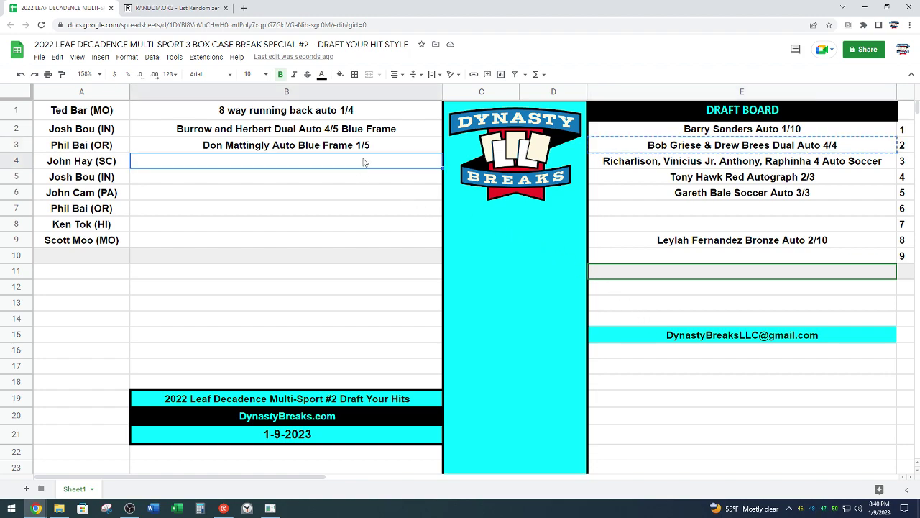
pyautogui.hotkey('ctrl', 'v')
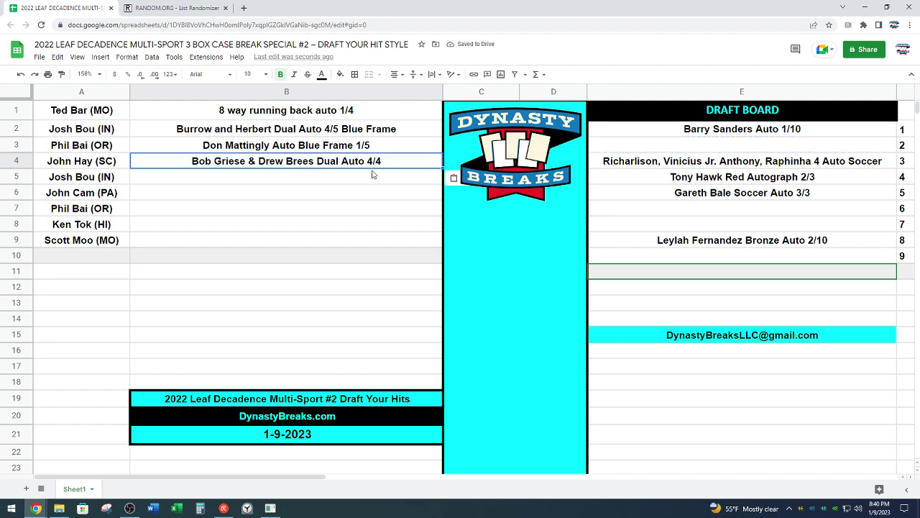
pyautogui.click(374, 181)
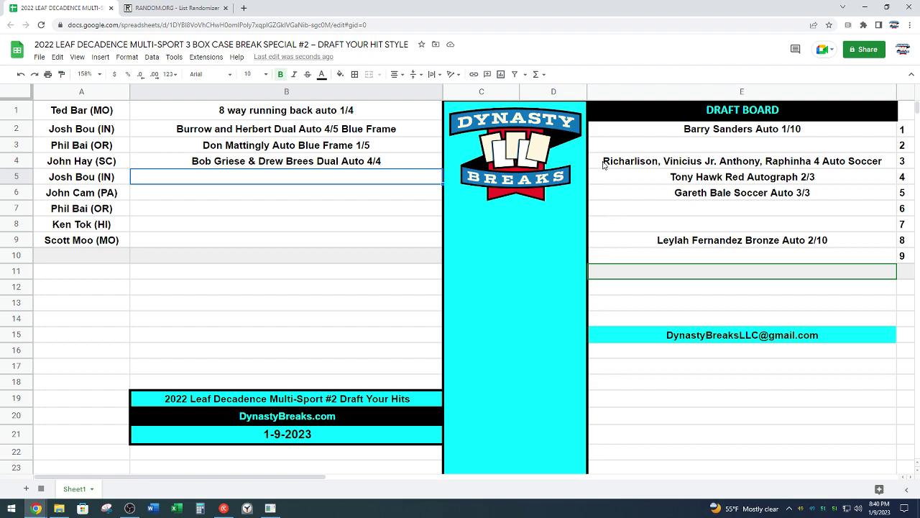
# Step: Move the Richarlison, Vinicius Jr. Anthony, Raphinha 4 Auto Soccer hit from E4 (draft slot 3) into B5
pyautogui.click(649, 163)
pyautogui.hotkey('ctrl', 'c')
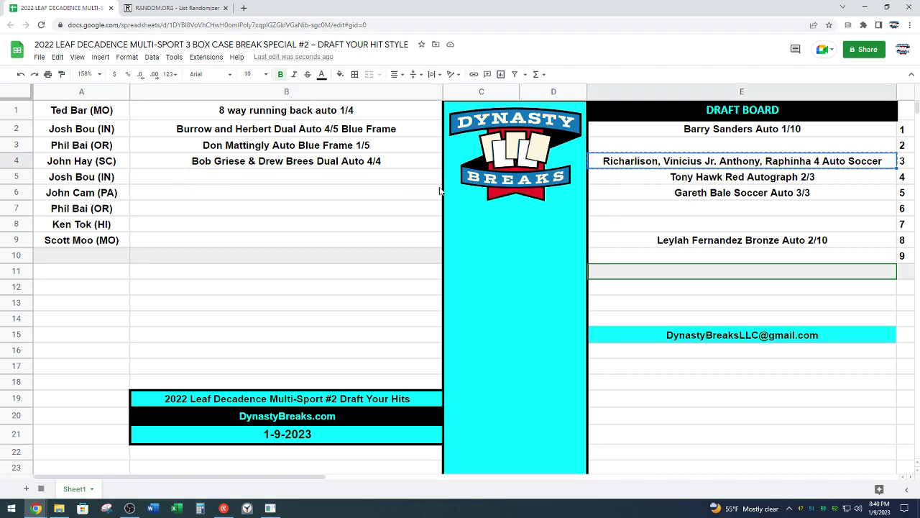
pyautogui.click(405, 179)
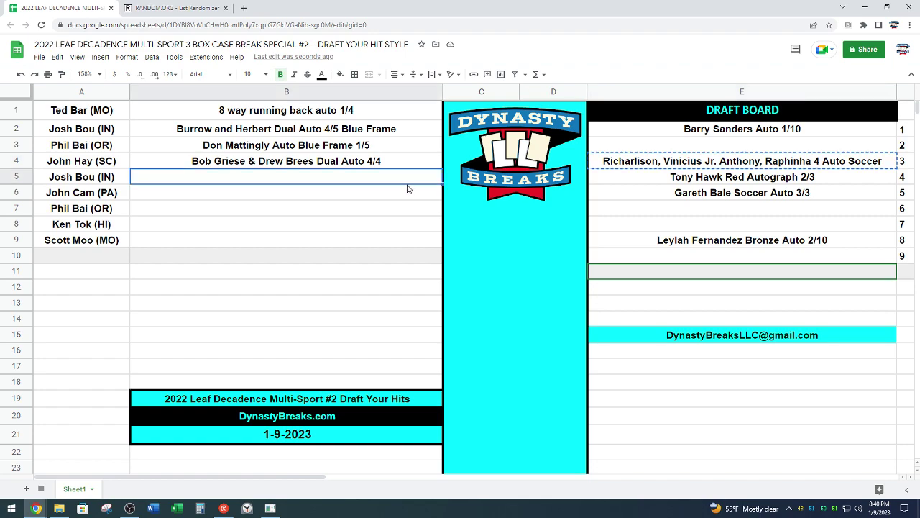
pyautogui.hotkey('ctrl', 'v')
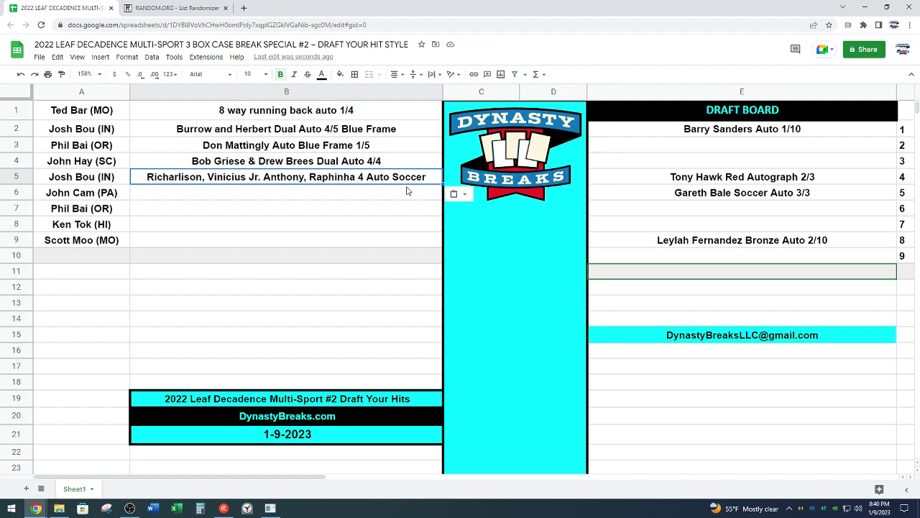
pyautogui.click(302, 194)
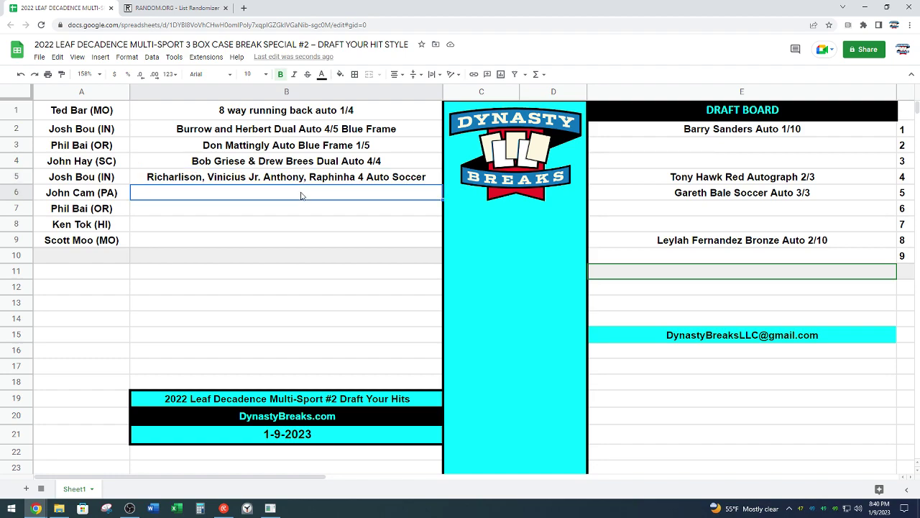
pyautogui.click(353, 178)
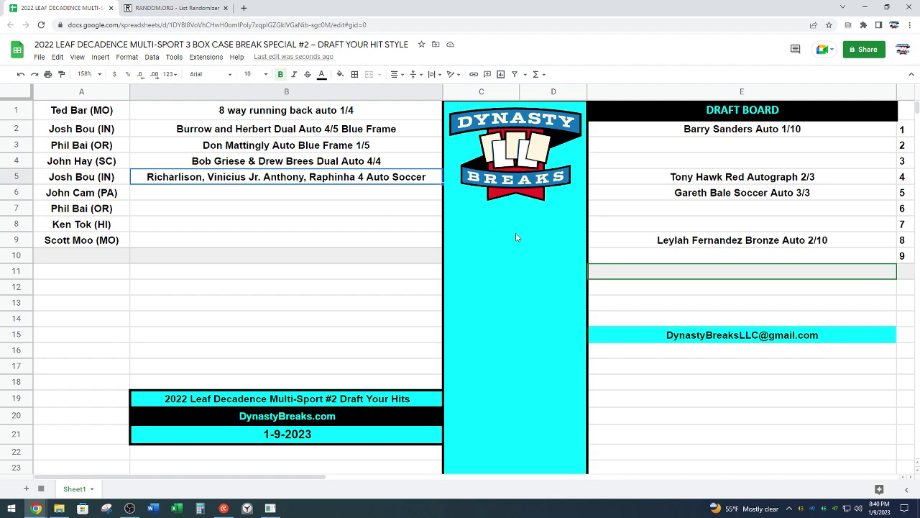
pyautogui.click(286, 195)
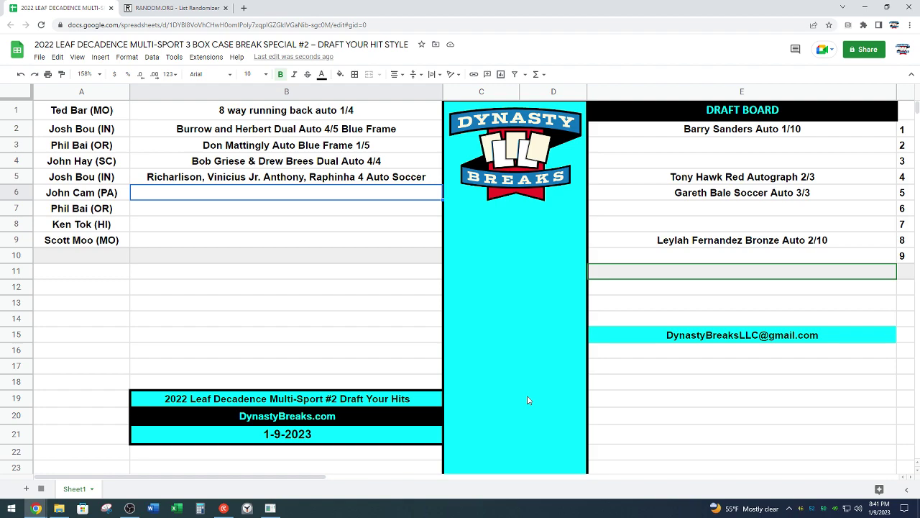
pyautogui.write('Karen')
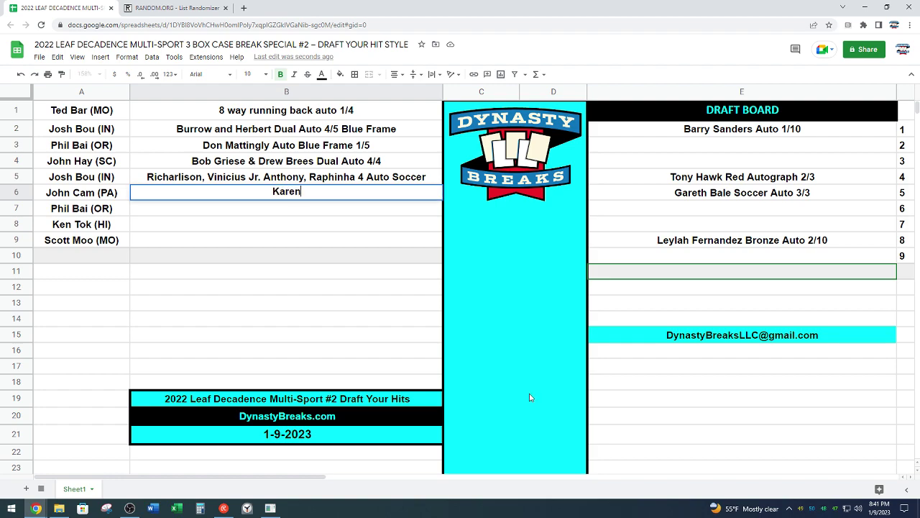
pyautogui.press('BackSpace')
pyautogui.press('BackSpace')
pyautogui.press('BackSpace')
pyautogui.press('BackSpace')
pyautogui.press('BackSpace')
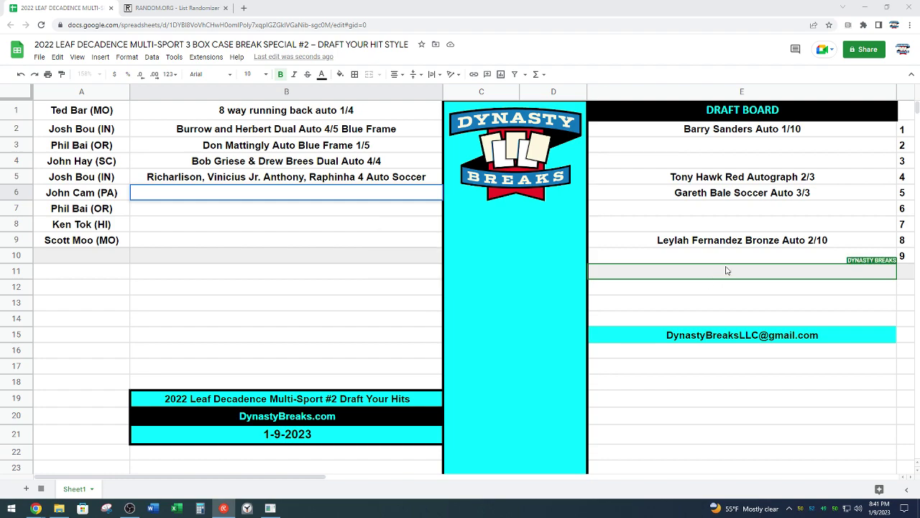
pyautogui.click(508, 247)
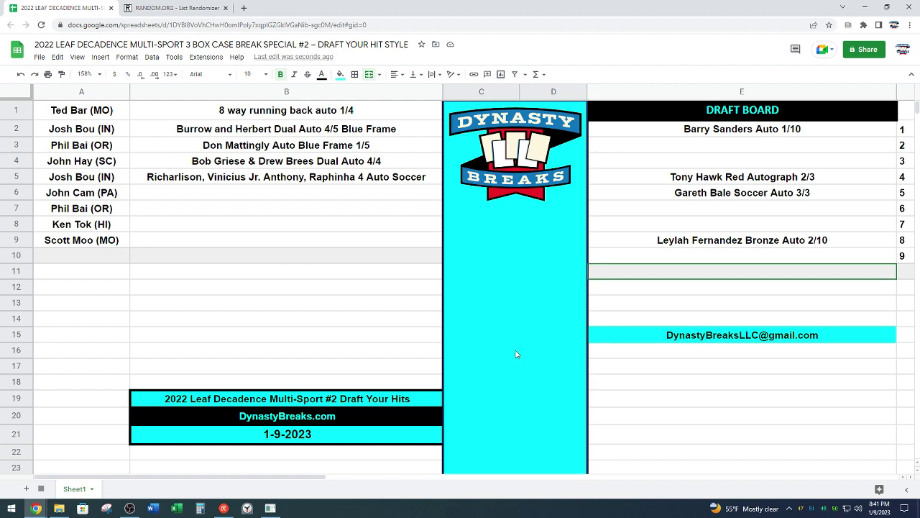
# Step: Move Barry Sanders Auto 1/10 from E2 (draft slot 1) into B6, leaving three hits on the board
pyautogui.click(737, 128)
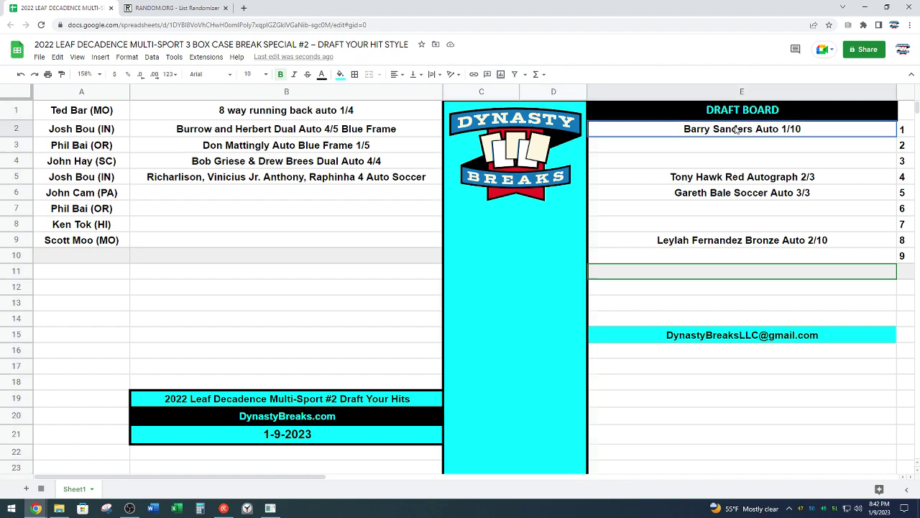
pyautogui.hotkey('ctrl', 'c')
pyautogui.click(302, 198)
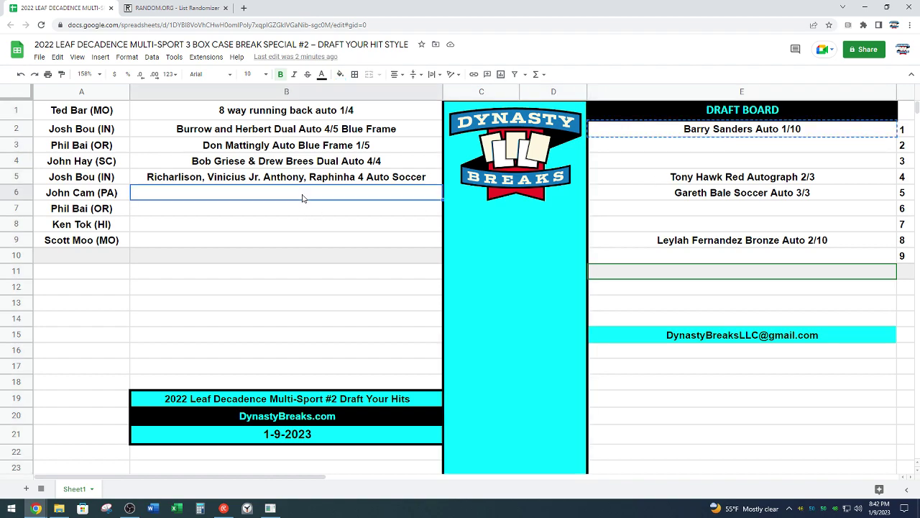
pyautogui.hotkey('ctrl', 'v')
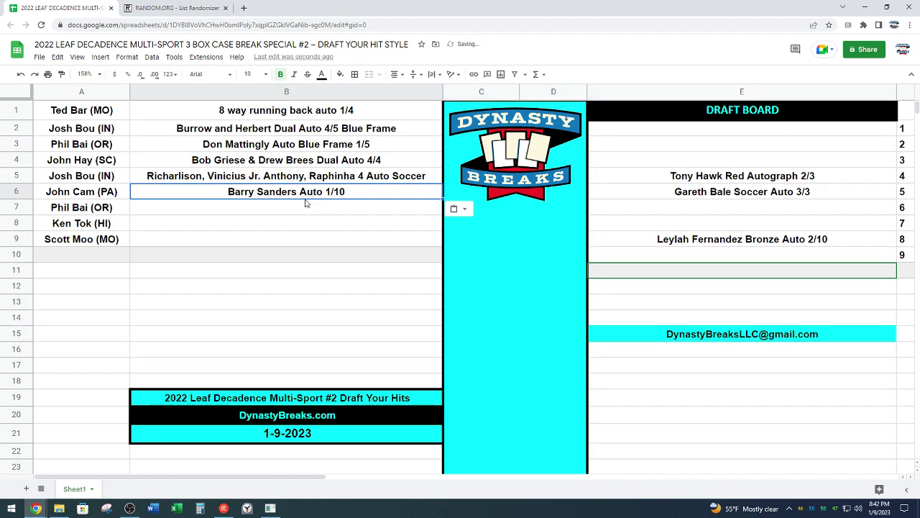
pyautogui.click(305, 207)
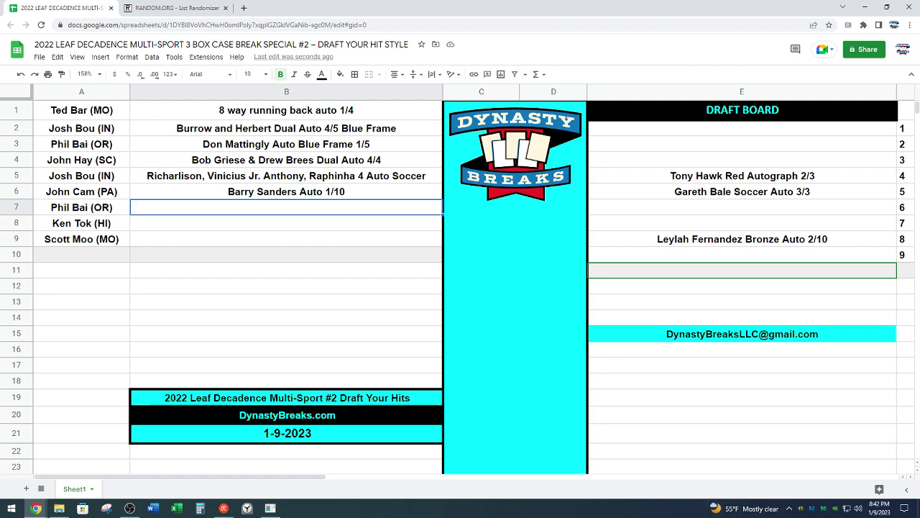
# Step: Move Gareth Bale Soccer Auto 3/3 from E6 (draft slot 5) into B7, leaving two hits
pyautogui.click(712, 192)
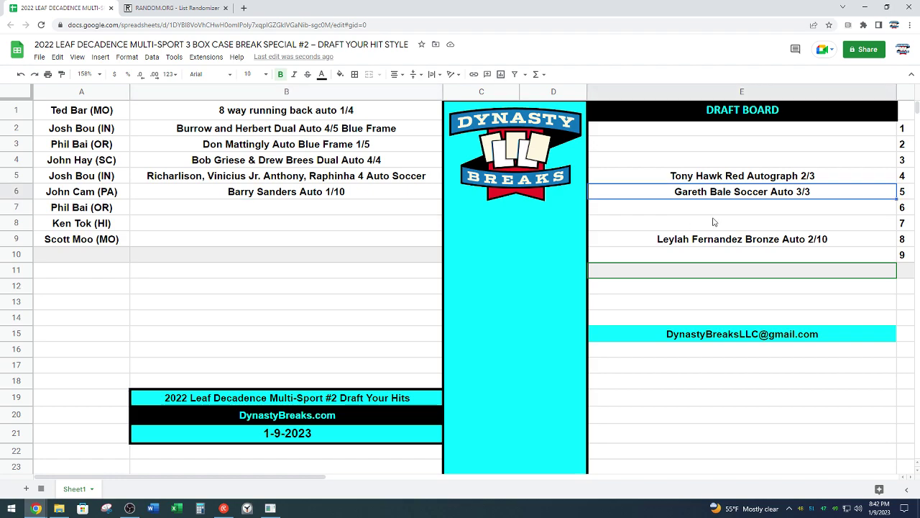
pyautogui.hotkey('ctrl', 'c')
pyautogui.click(334, 207)
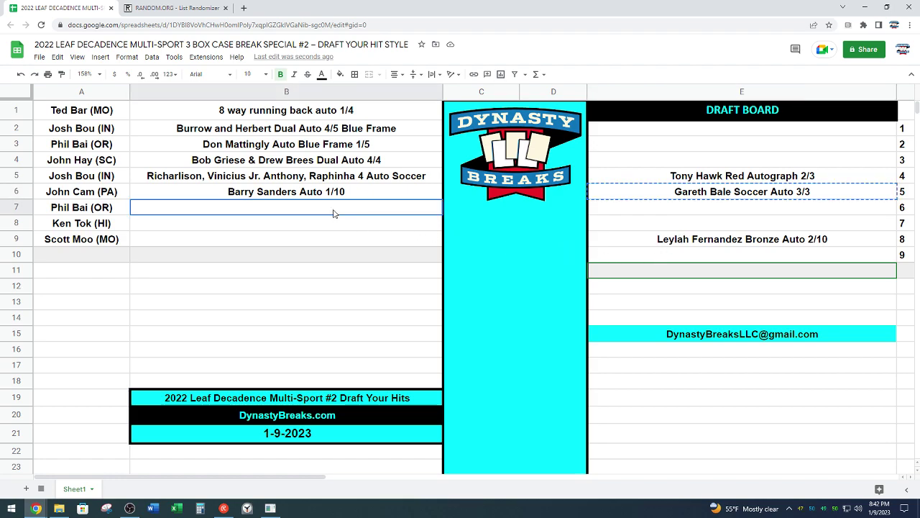
pyautogui.hotkey('ctrl', 'v')
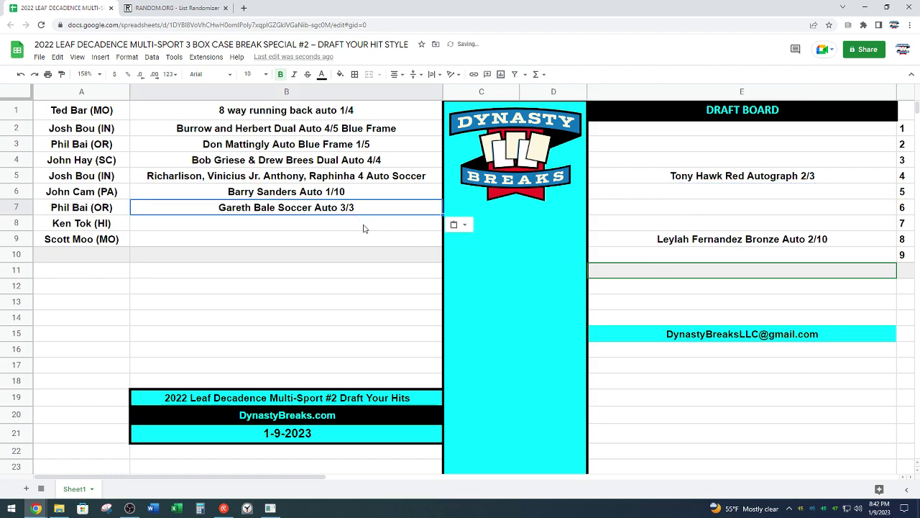
pyautogui.click(503, 296)
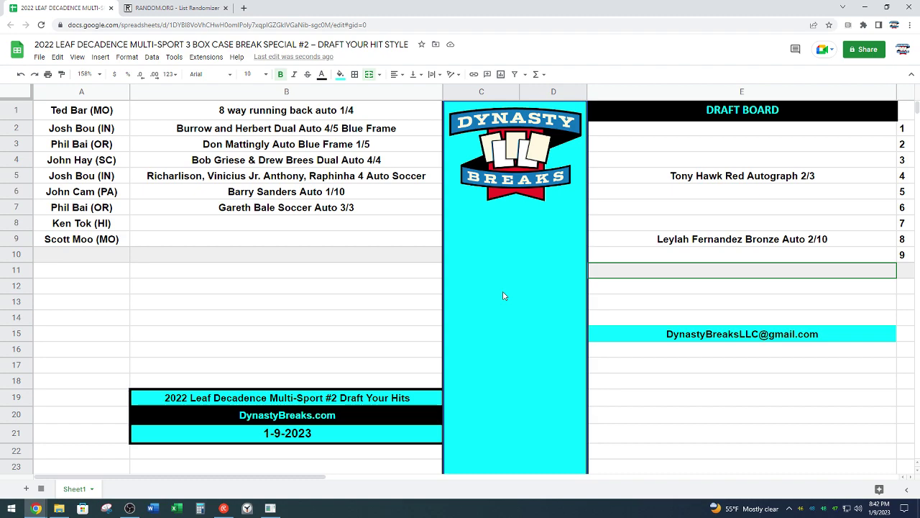
pyautogui.click(427, 227)
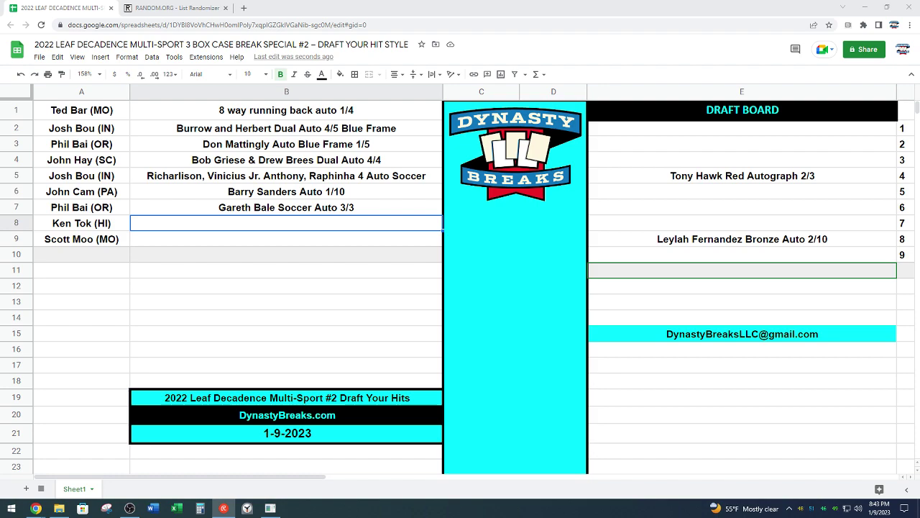
# Step: Move Tony Hawk Red Autograph 2/3 from E5 into B8
pyautogui.click(688, 177)
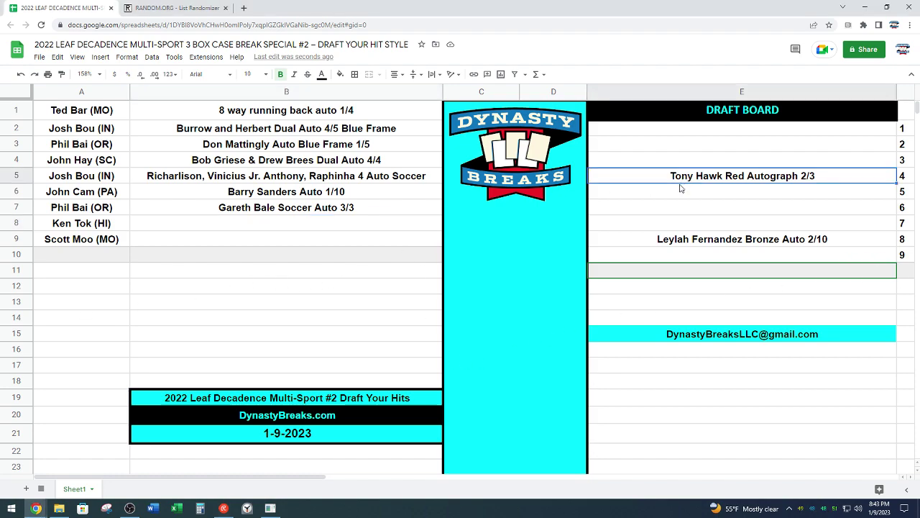
pyautogui.hotkey('ctrl', 'x')
pyautogui.click(286, 224)
pyautogui.hotkey('ctrl', 'v')
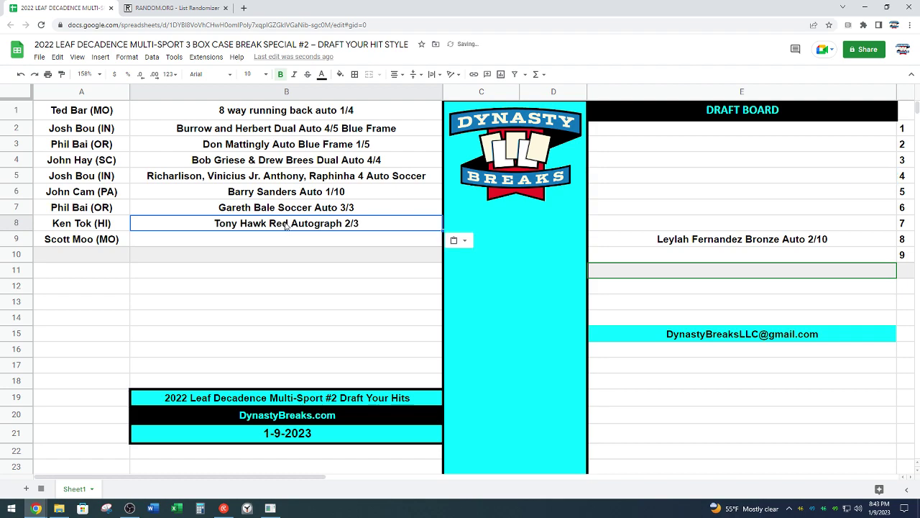
# Step: Move Leylah Fernandez Bronze Auto 2/10 from E9 into B9, emptying the Draft Board
pyautogui.click(727, 239)
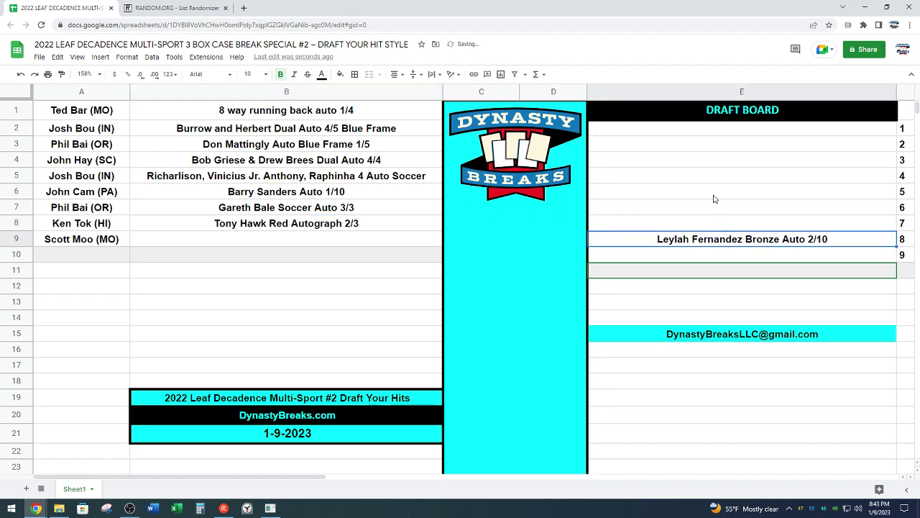
pyautogui.hotkey('ctrl', 'x')
pyautogui.click(417, 243)
pyautogui.hotkey('ctrl', 'v')
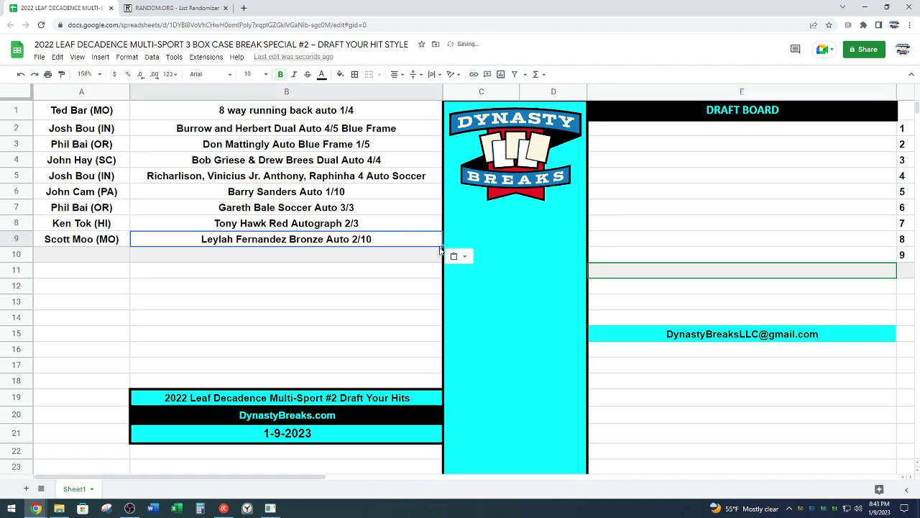
pyautogui.click(522, 275)
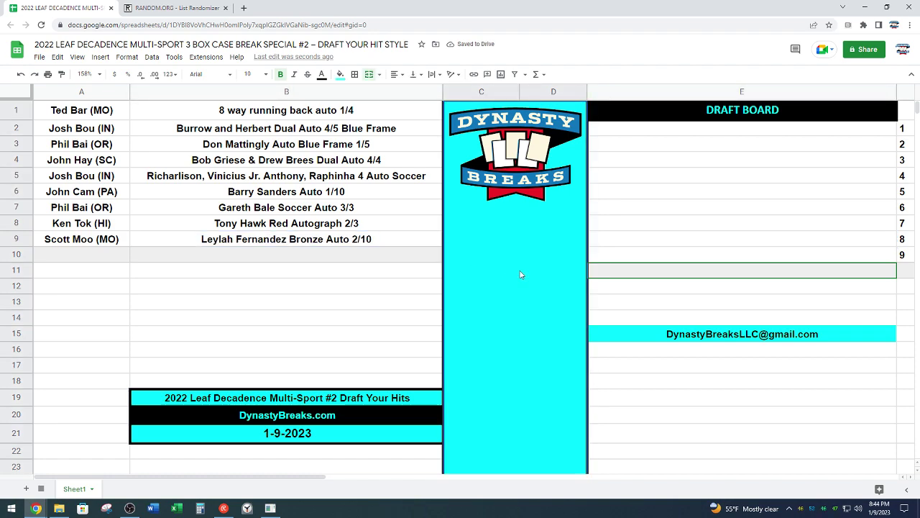
pyautogui.click(695, 337)
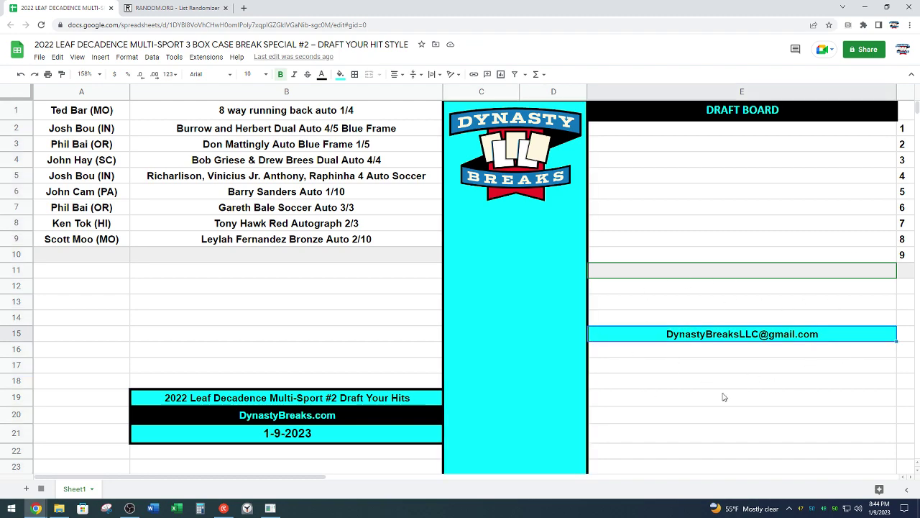